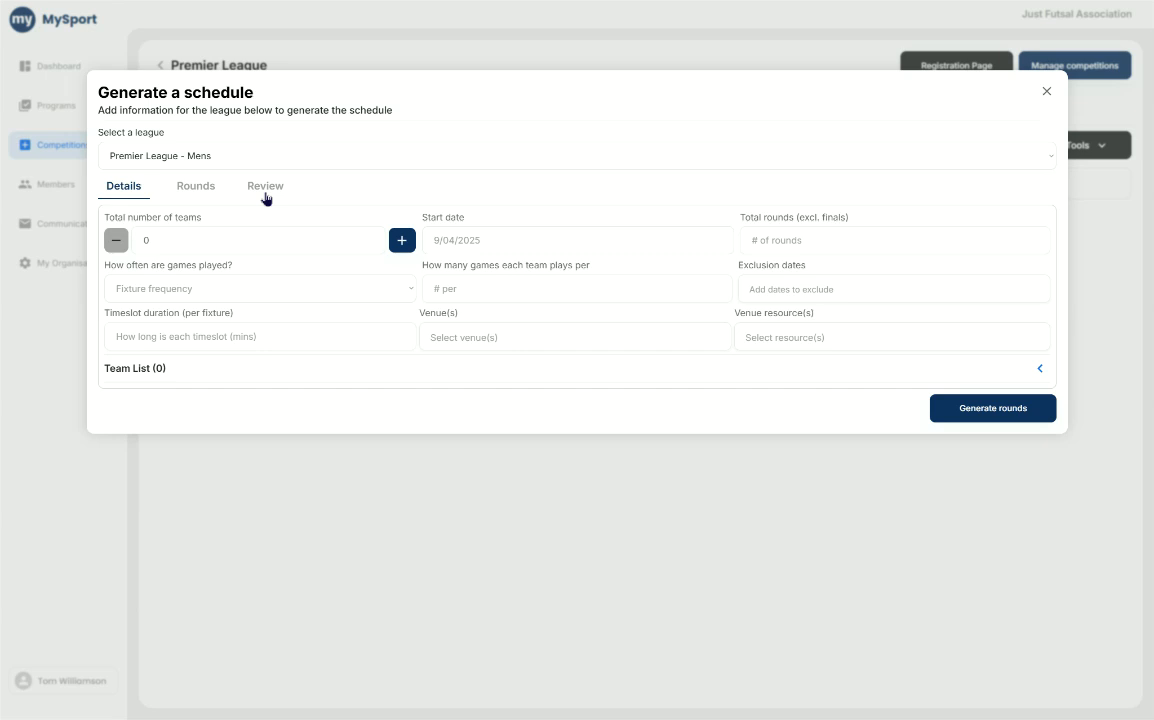
- Set the total number of teams to 8 and check the team list
click(176, 238)
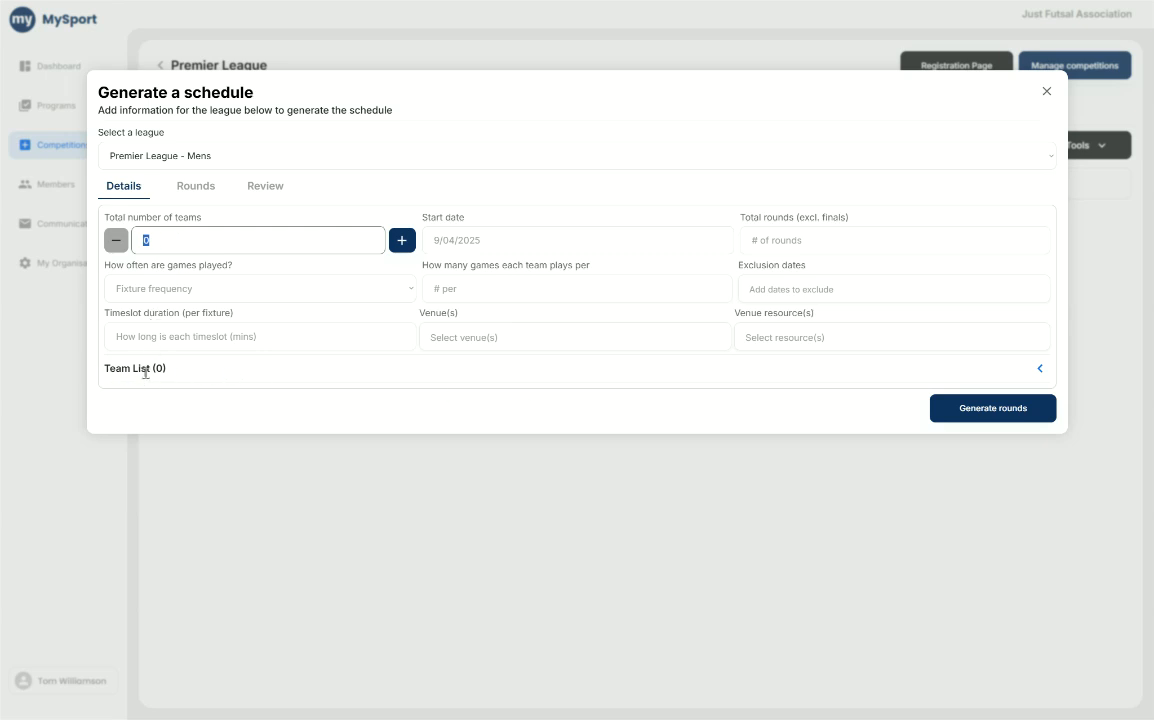
click(1040, 370)
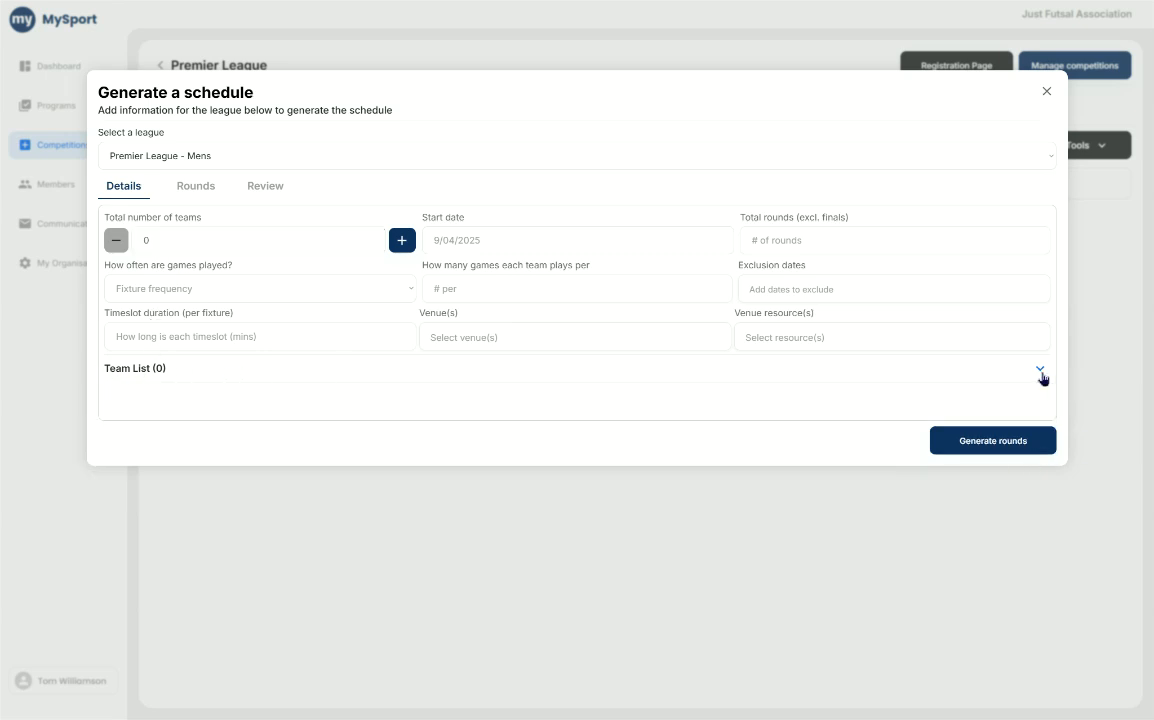
click(1040, 372)
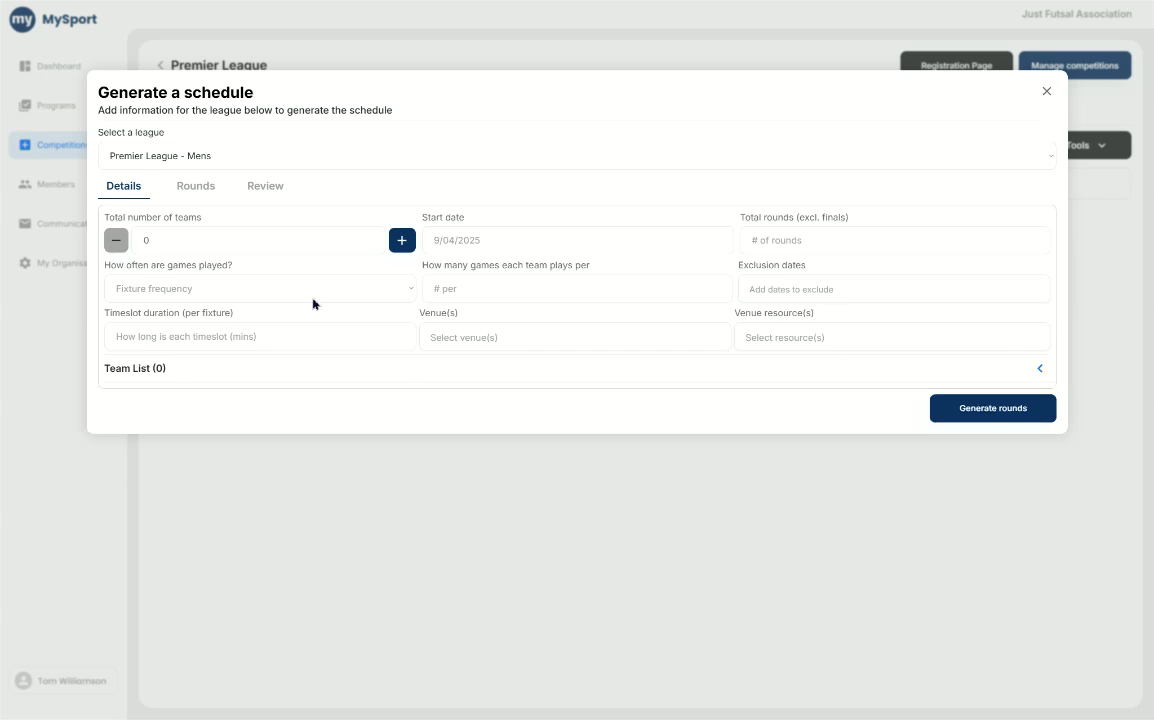
click(239, 251)
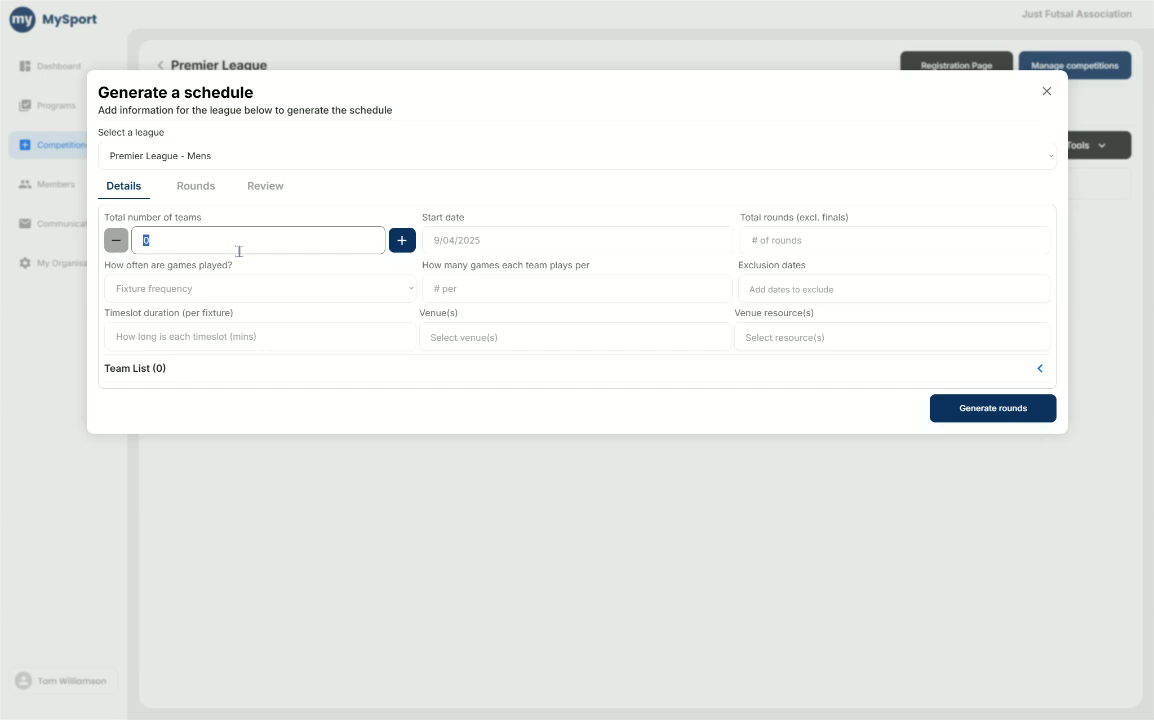
text(8)
click(399, 241)
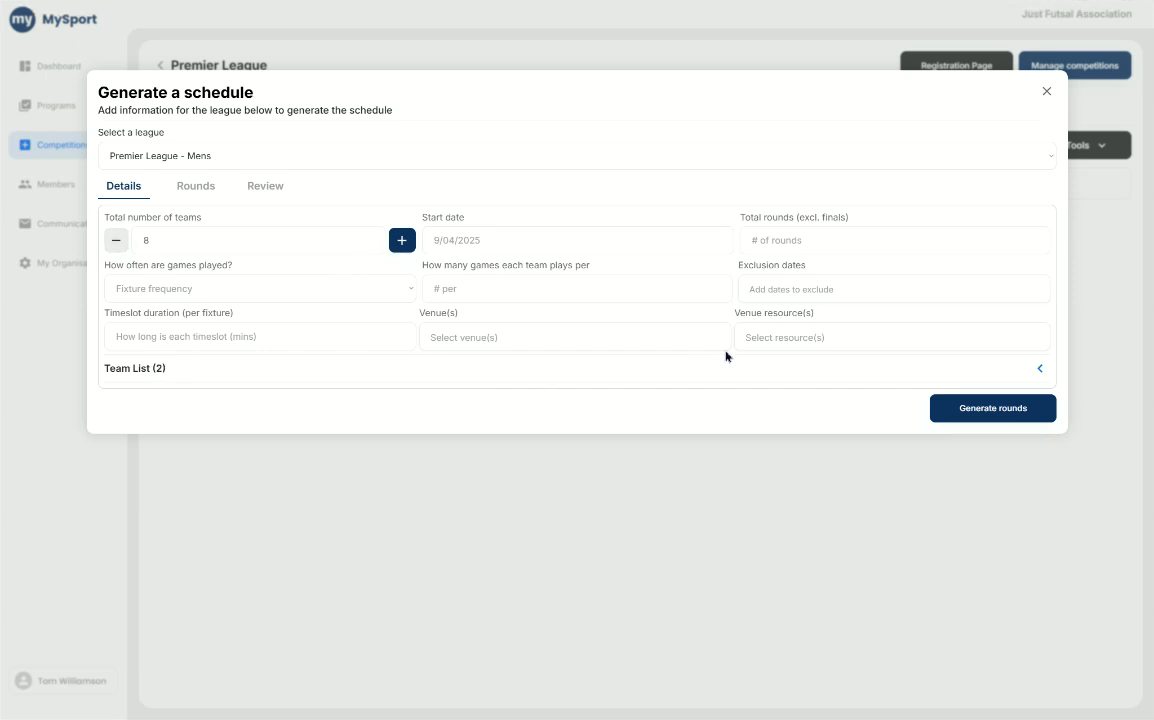
click(1039, 369)
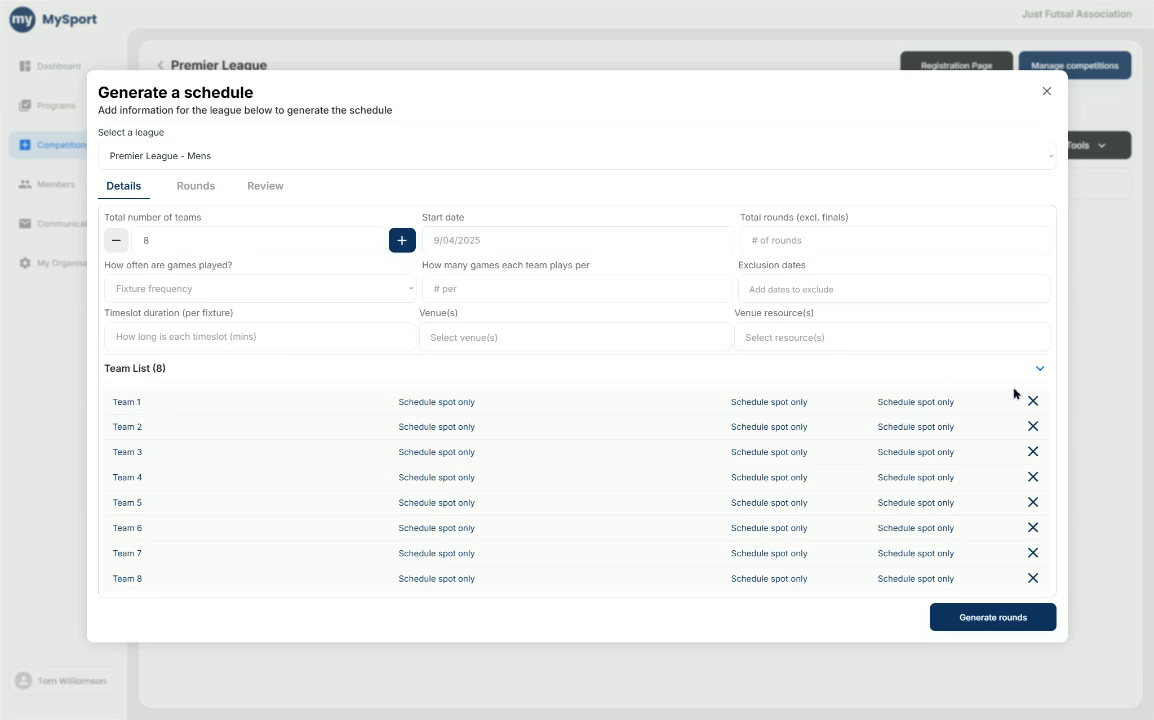
click(1040, 369)
- Set the league's start date to 2/06/2025 and the total rounds excluding finals to 10
click(608, 242)
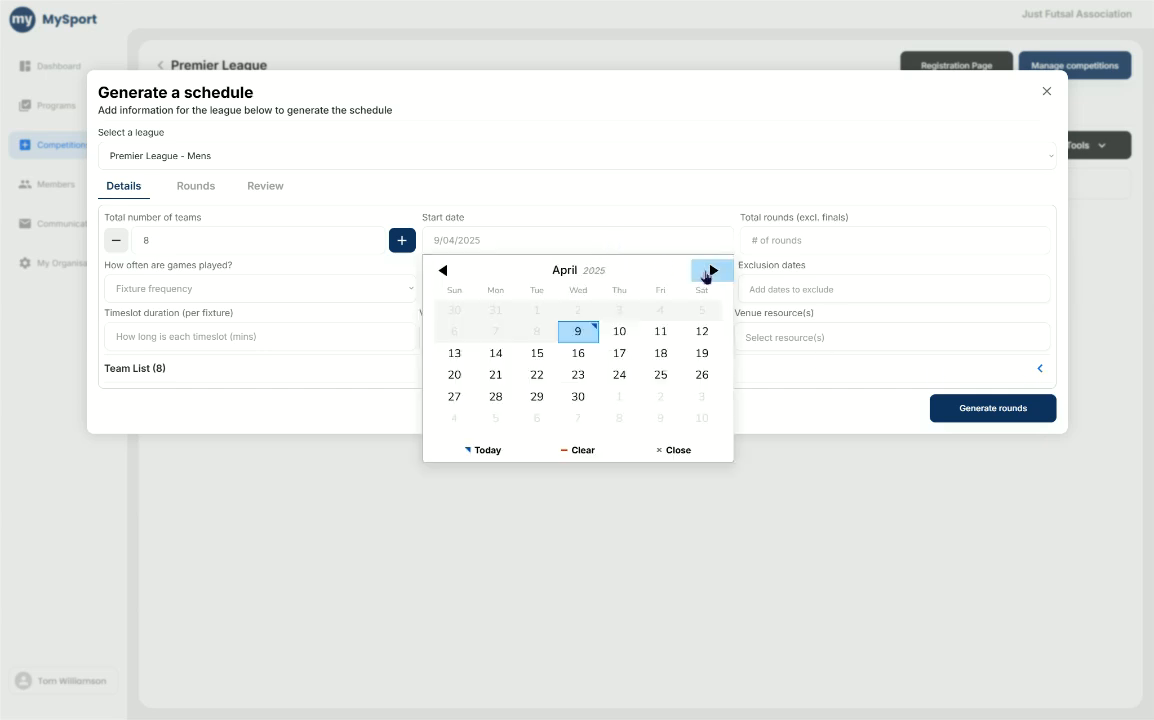
click(711, 270)
click(711, 272)
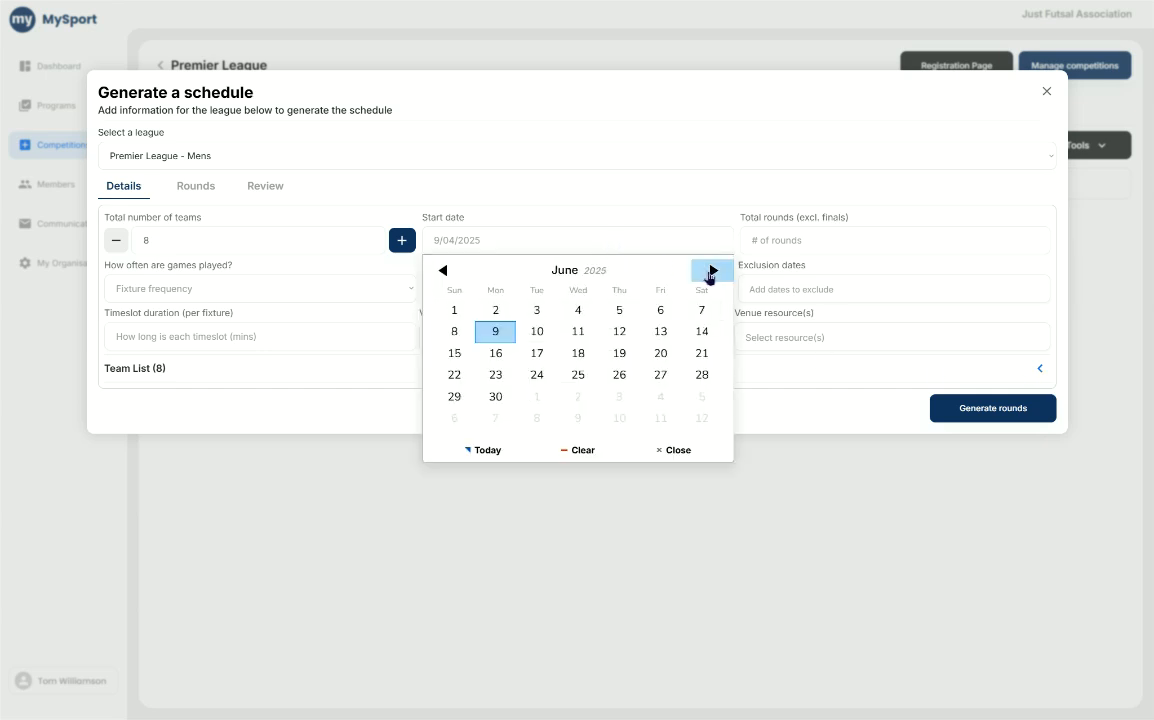
click(495, 312)
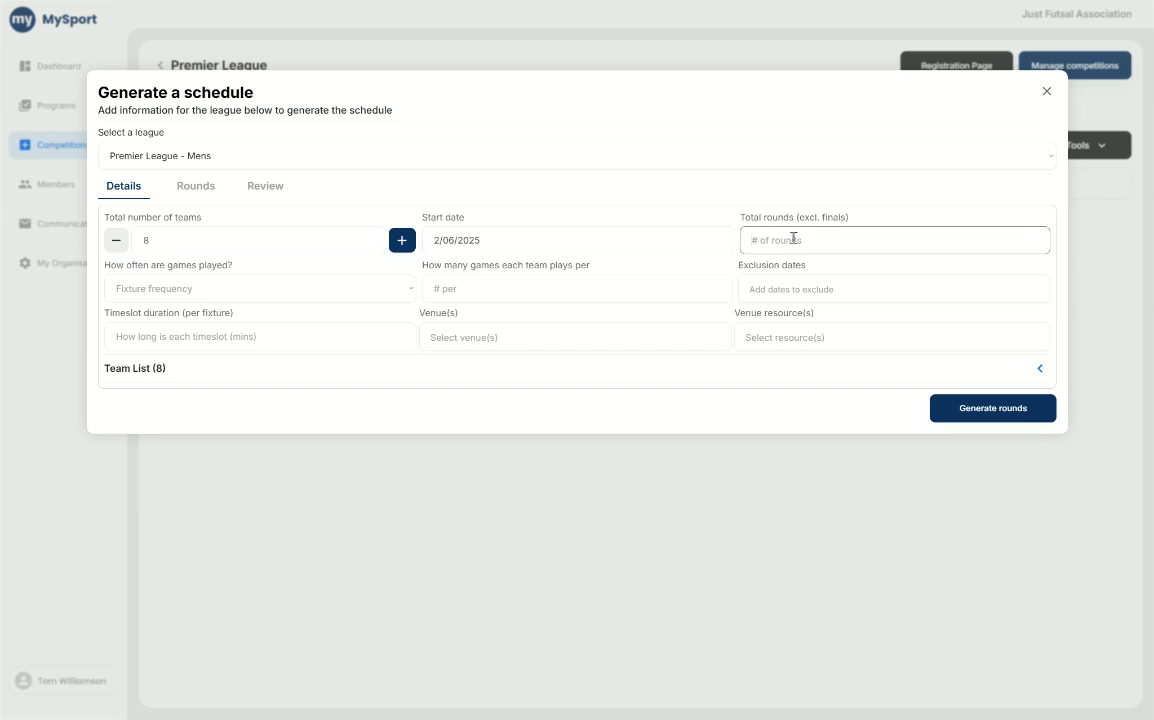
text(12)
- Set the fixture frequency to Weekly with 2 games per team each week
click(221, 292)
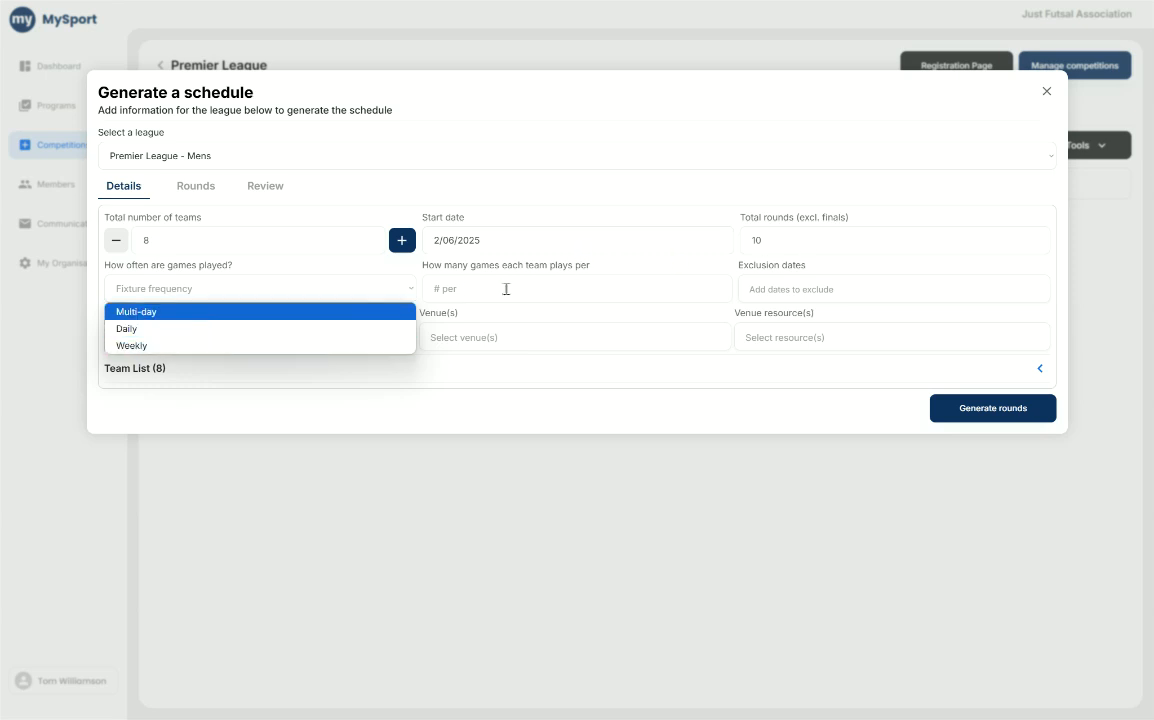
click(187, 346)
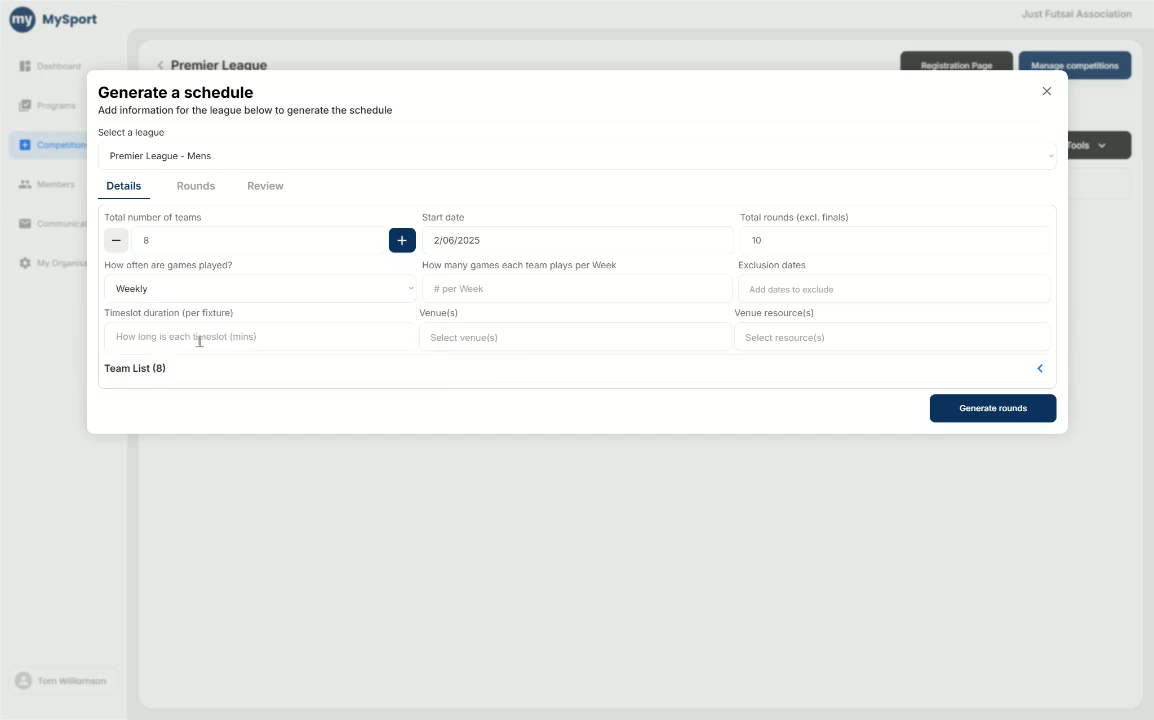
click(528, 291)
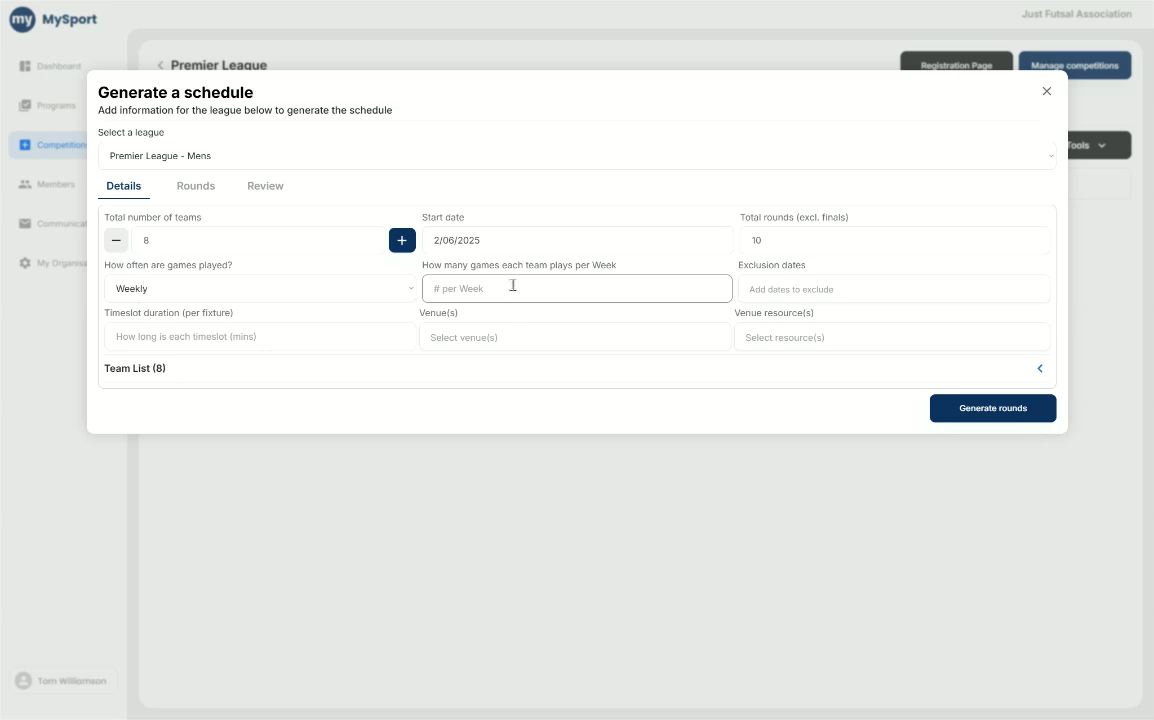
text(2)
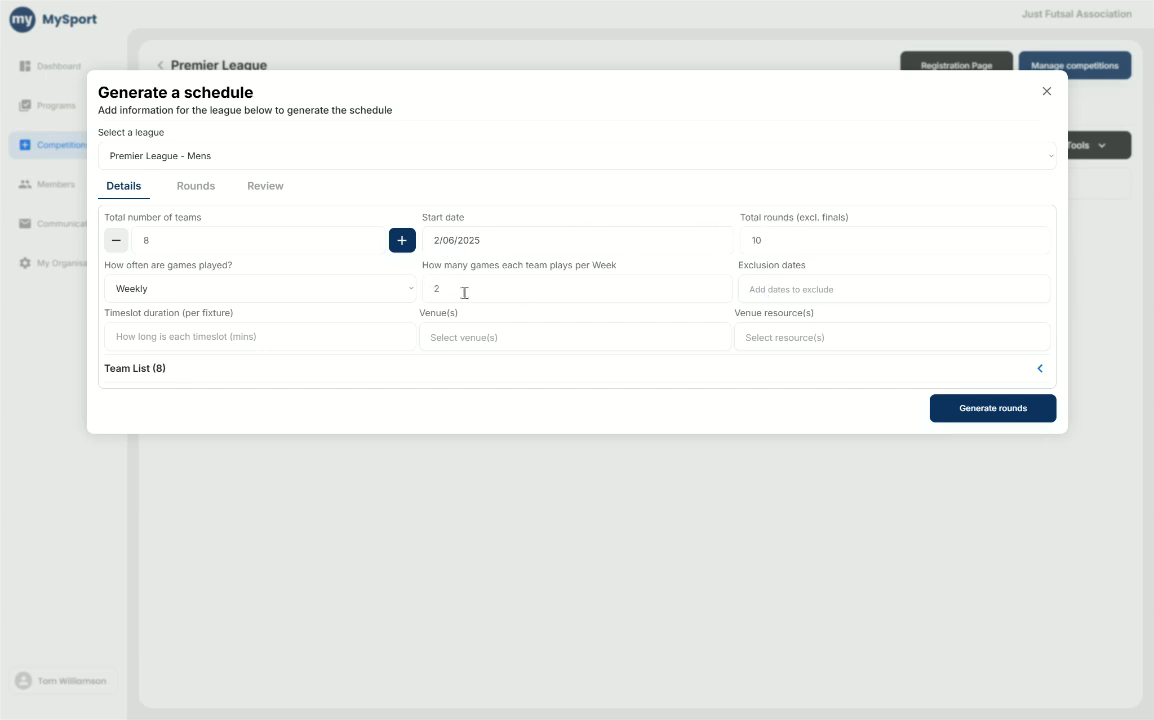
- Change the number of games each team plays per week to 1
click(860, 289)
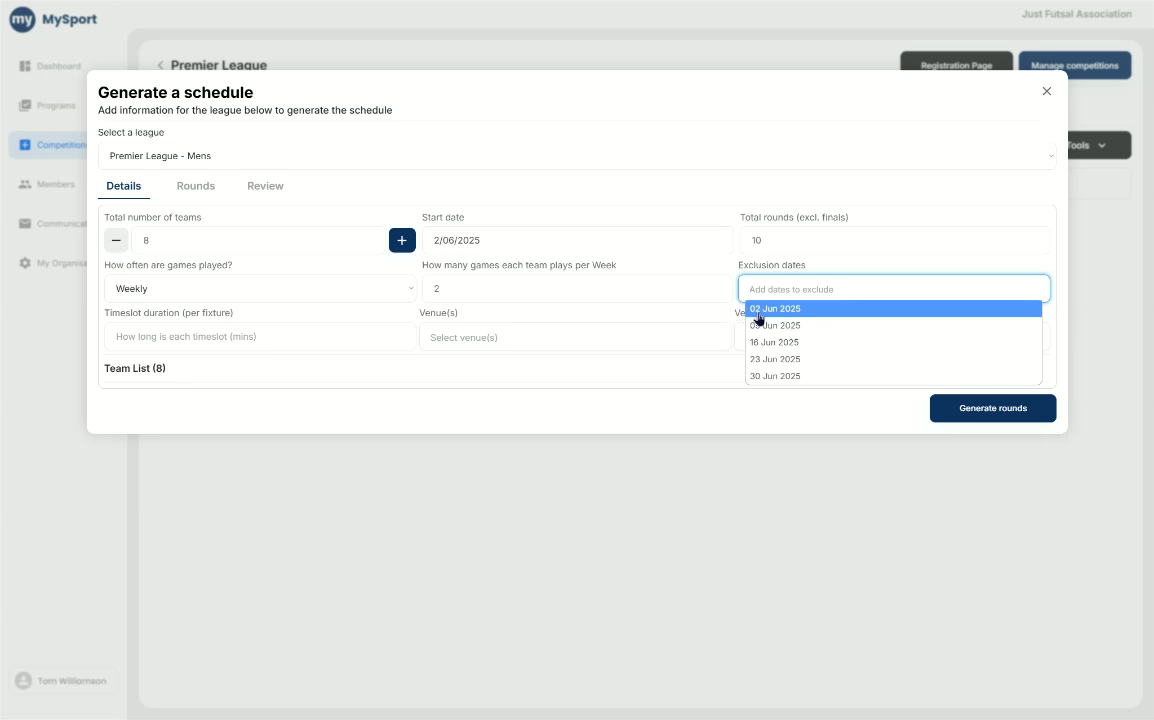
click(597, 287)
key(BackSpace)
text(1)
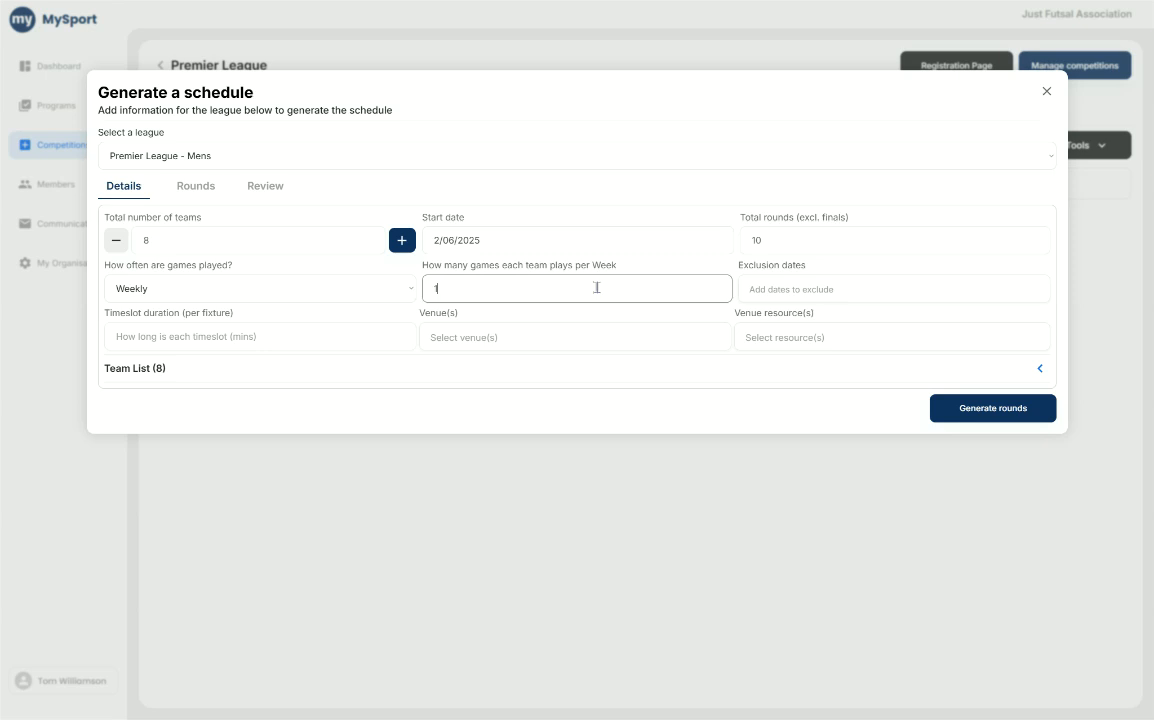
click(695, 272)
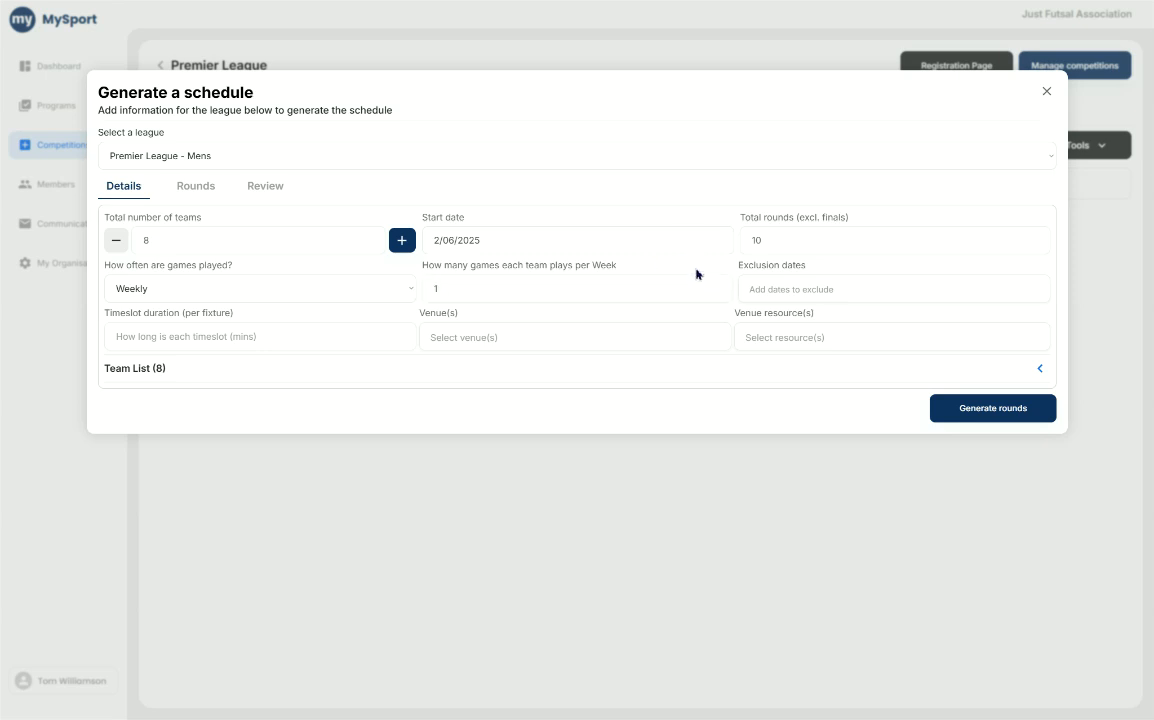
- Add 07 Jul 2025 as an exclusion date for the schedule
click(790, 290)
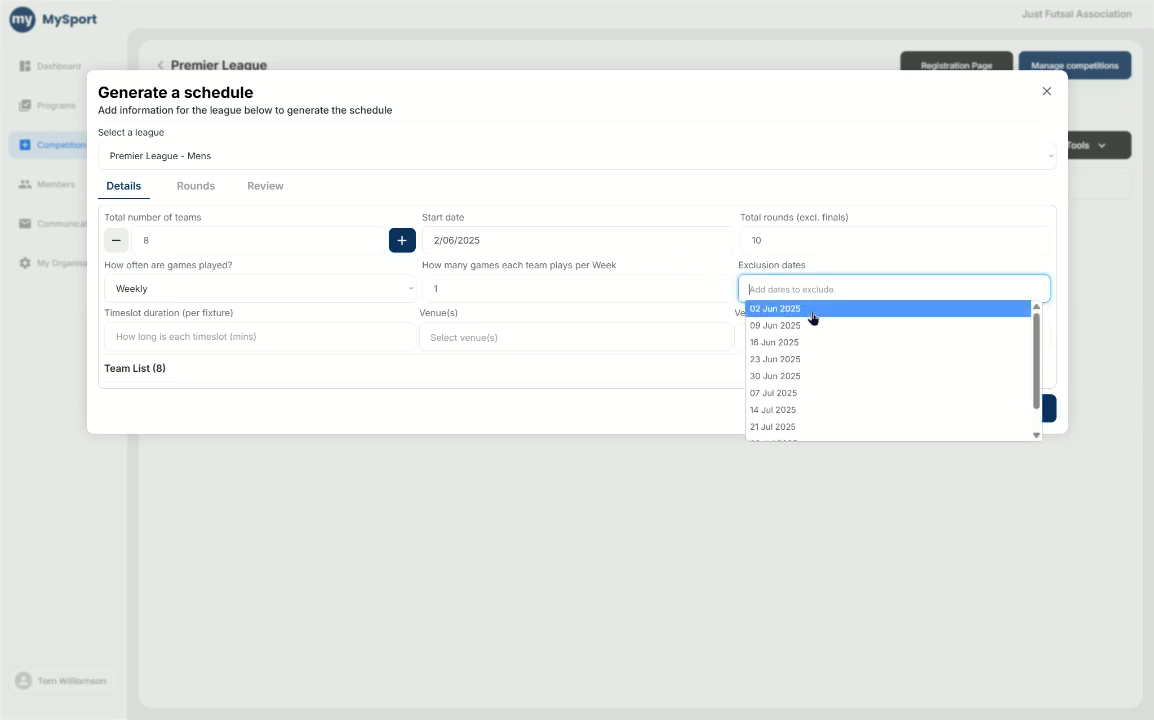
scroll(812, 318, down, 1)
scroll(806, 327, up, 1)
scroll(820, 344, down, 1)
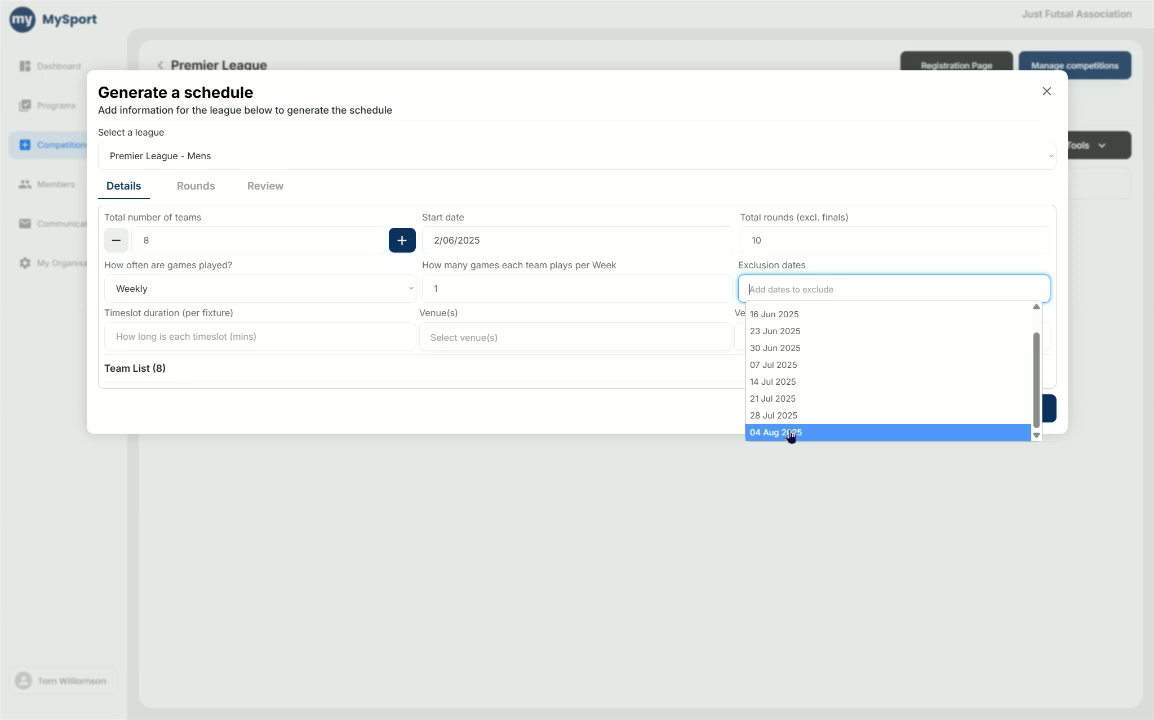
click(777, 366)
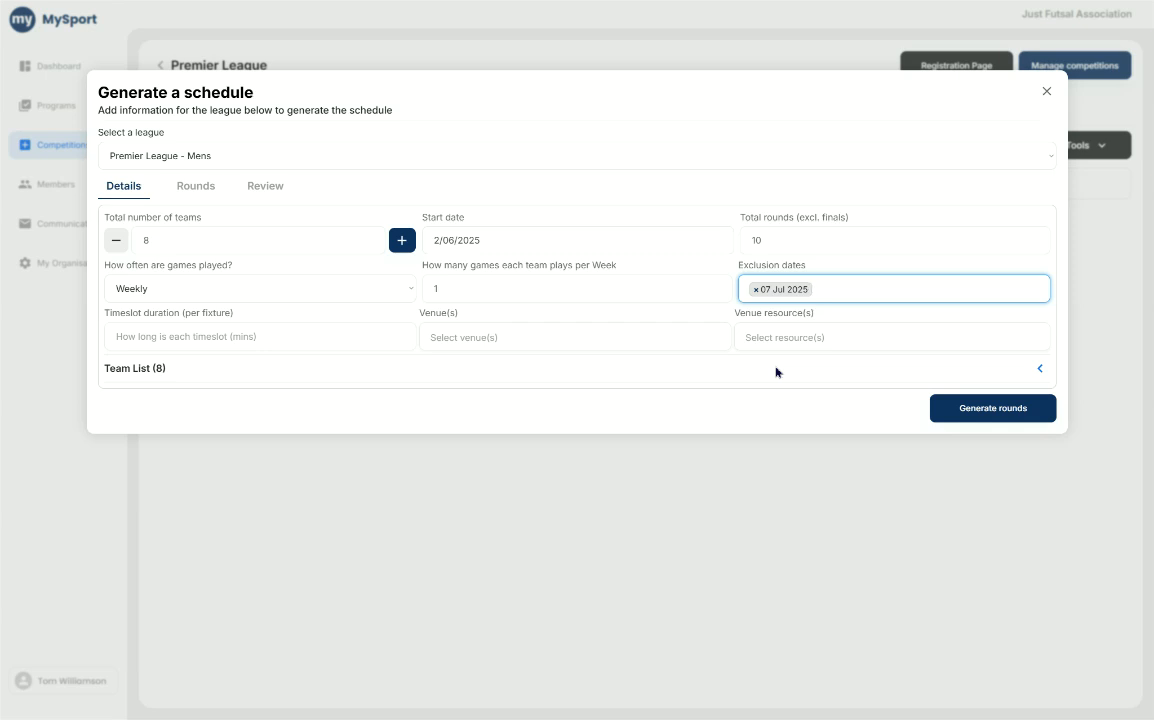
- Remove the 07 Jul 2025 exclusion date, leaving no dates excluded
click(756, 289)
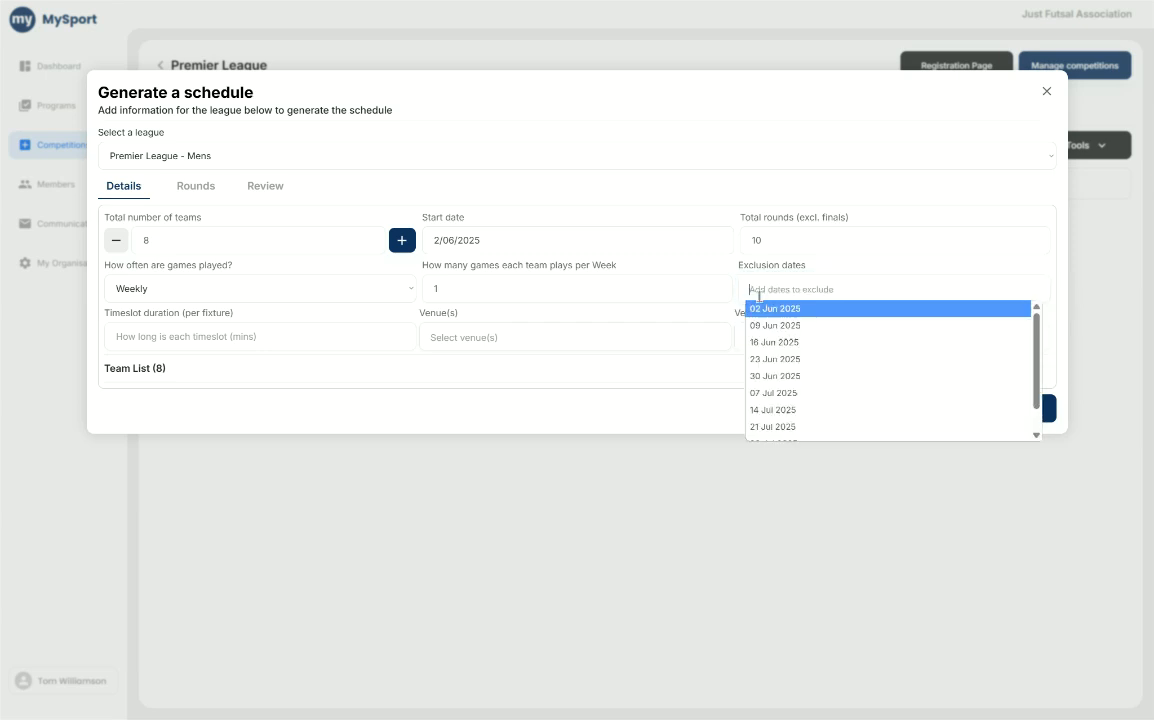
scroll(790, 358, down, 1)
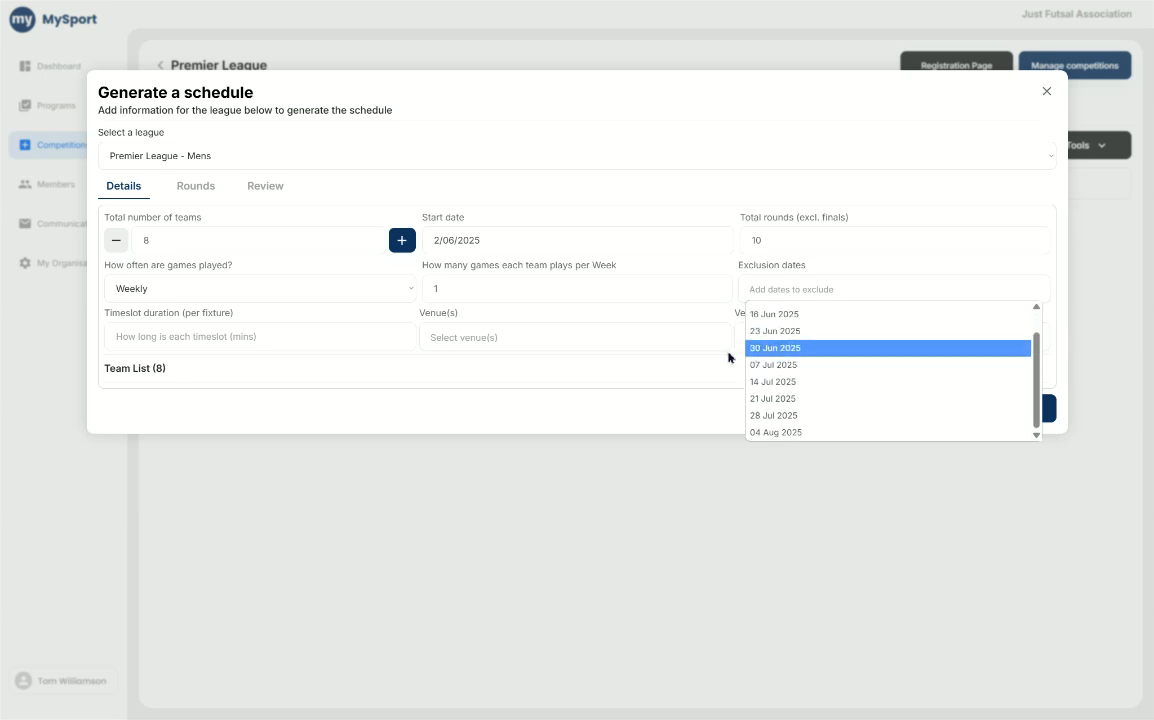
click(711, 297)
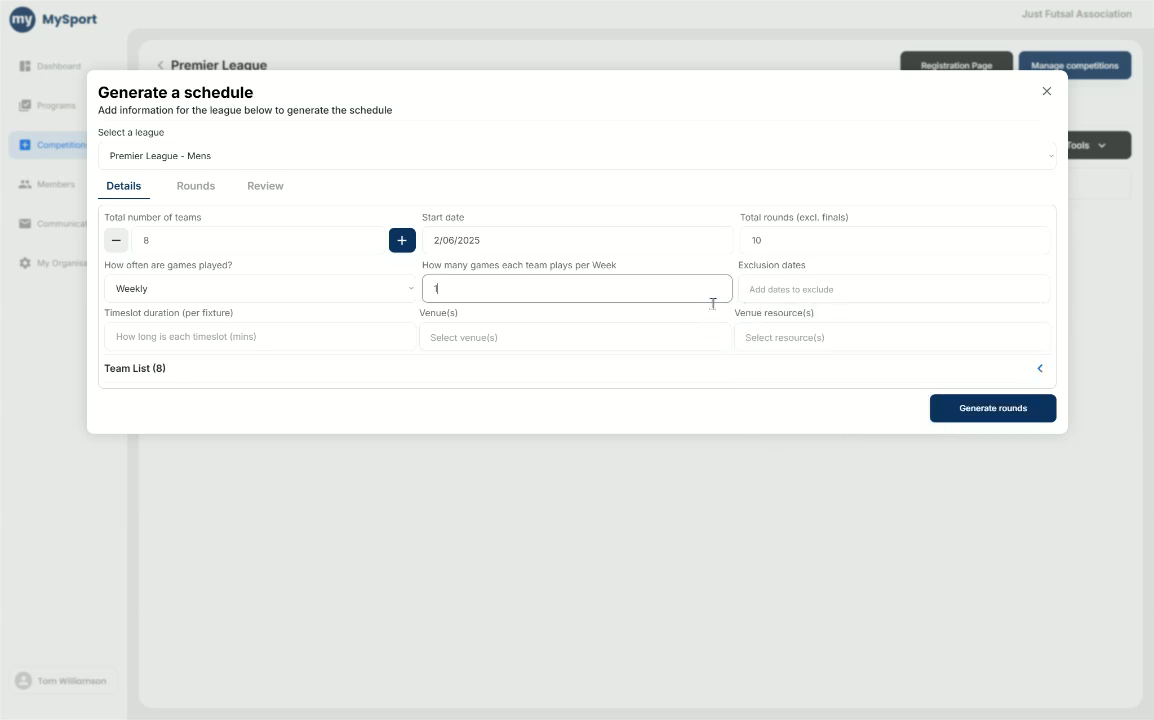
- Set the timeslot duration to 45 minutes and choose Ballina Sports Centre as the venue
click(253, 338)
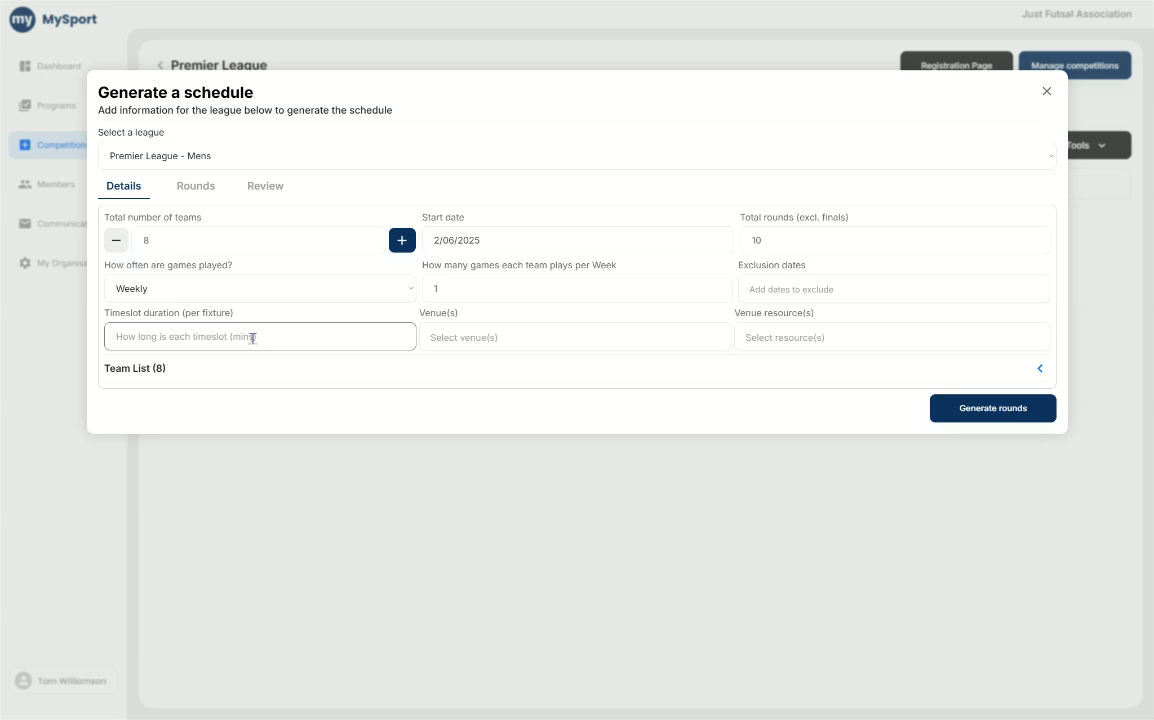
text(45)
click(519, 338)
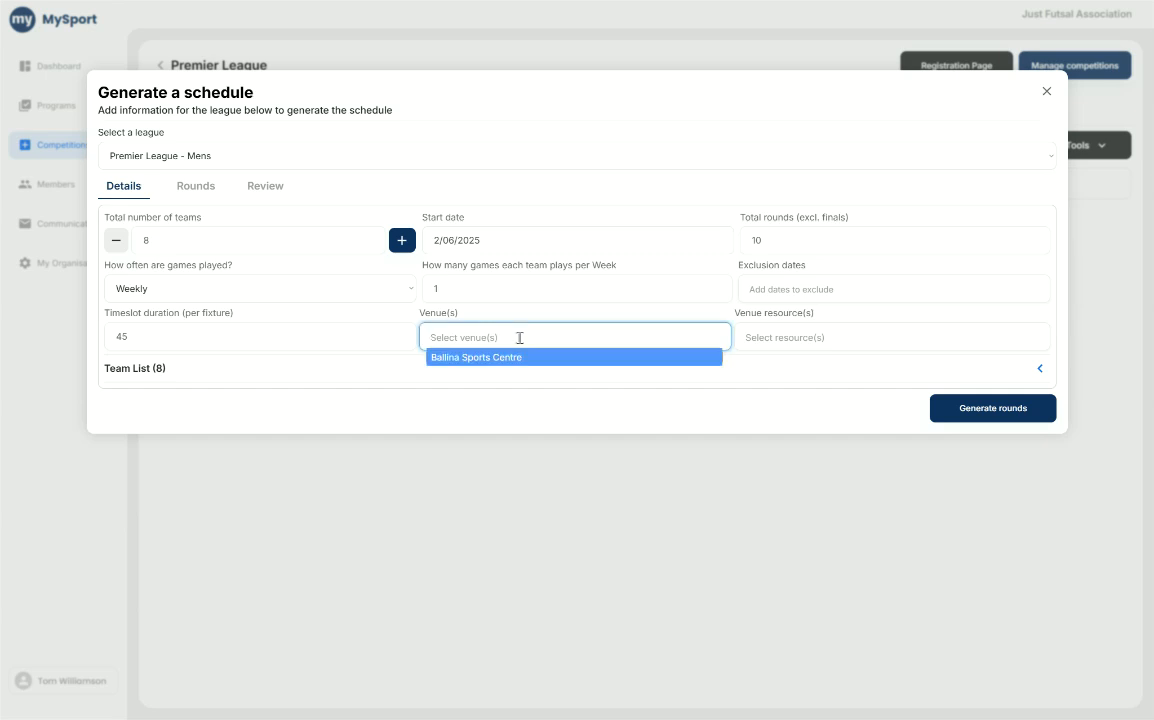
click(512, 362)
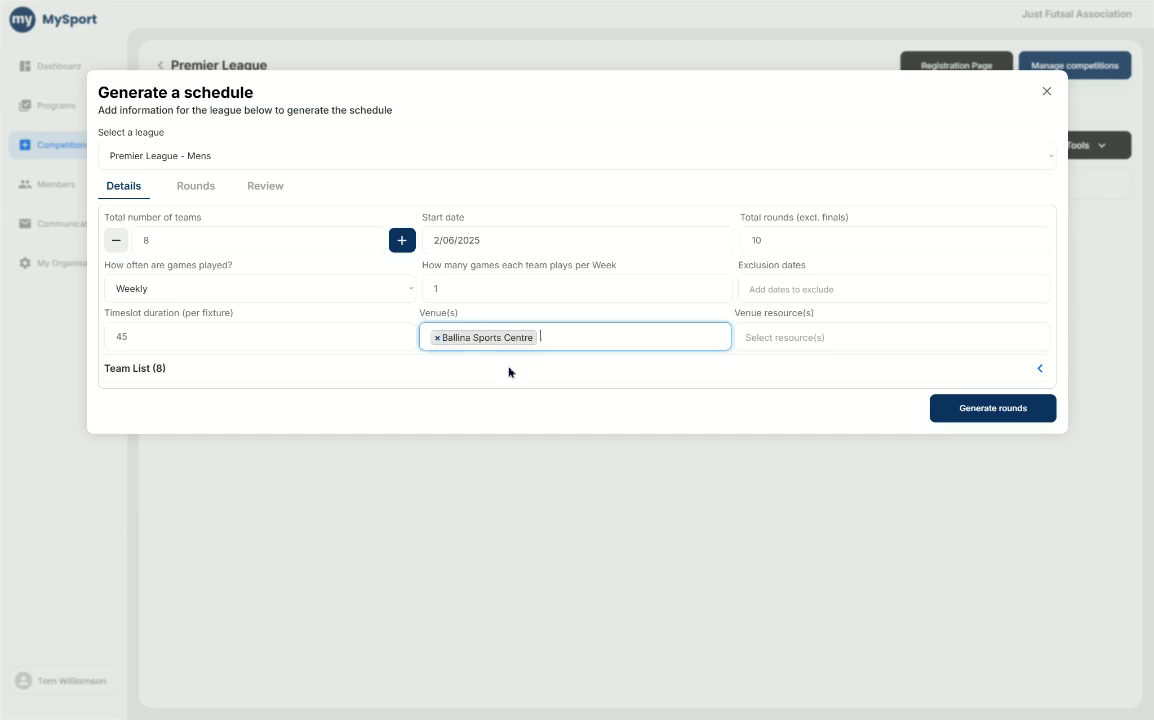
- Add Ballina SC Court 1 and Ballina SC Court 2 as the venue resources
click(785, 340)
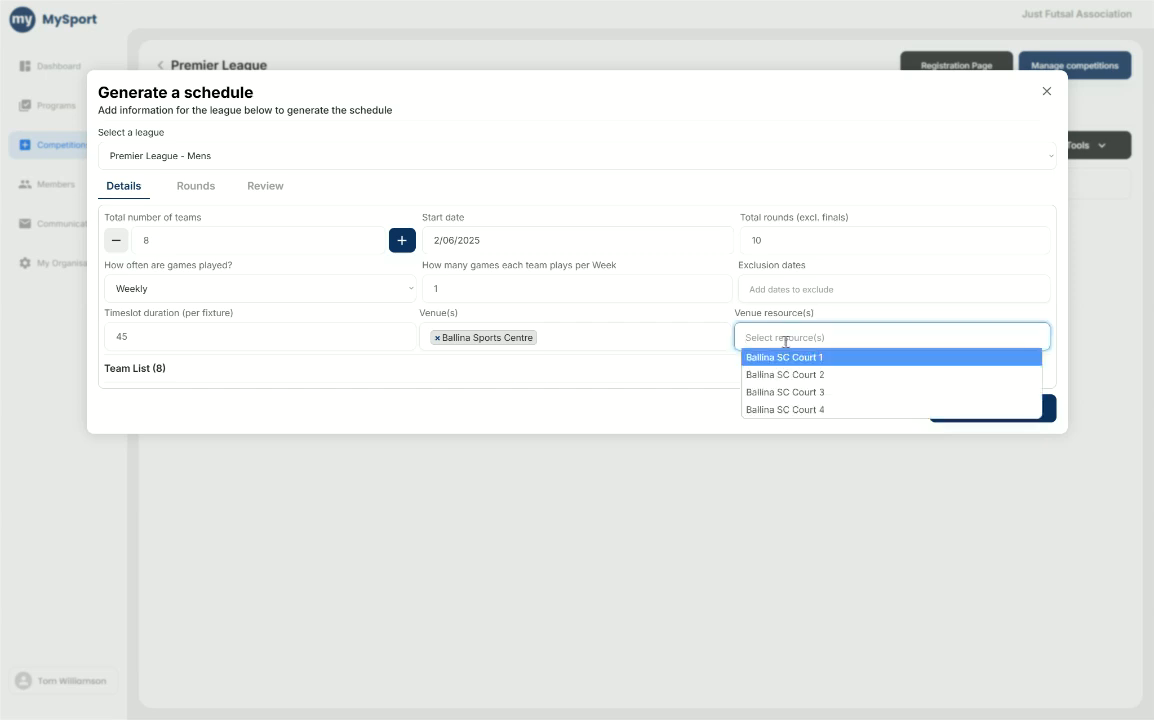
click(790, 358)
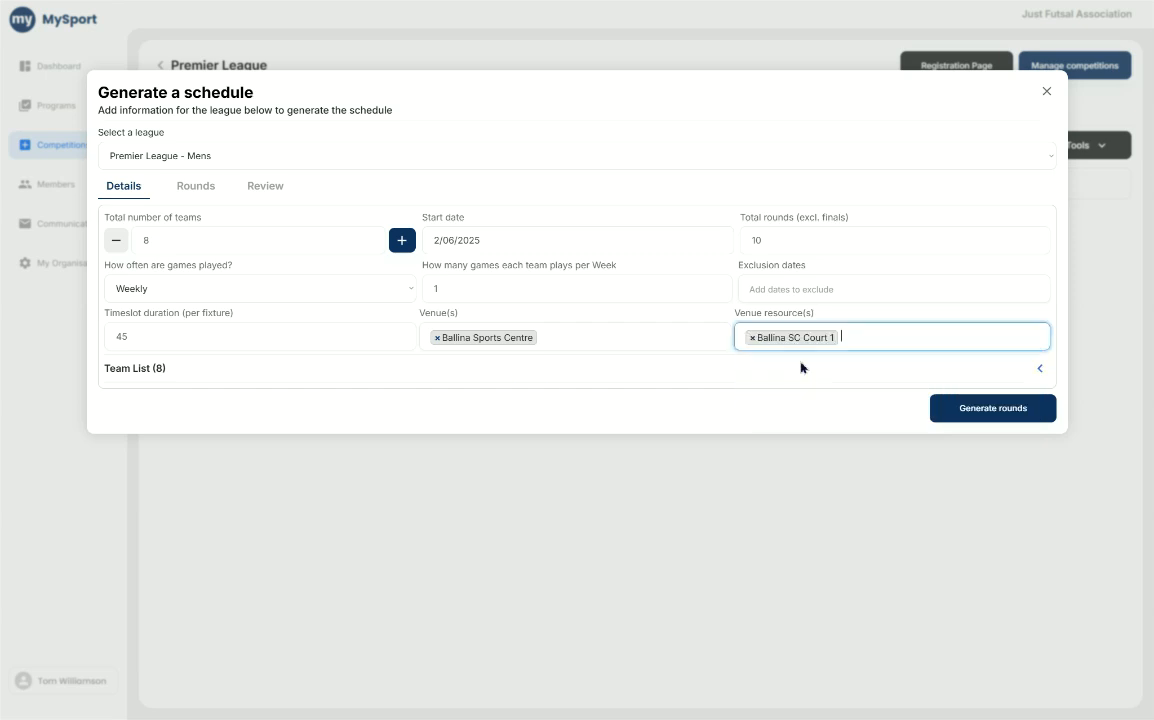
click(858, 336)
click(849, 375)
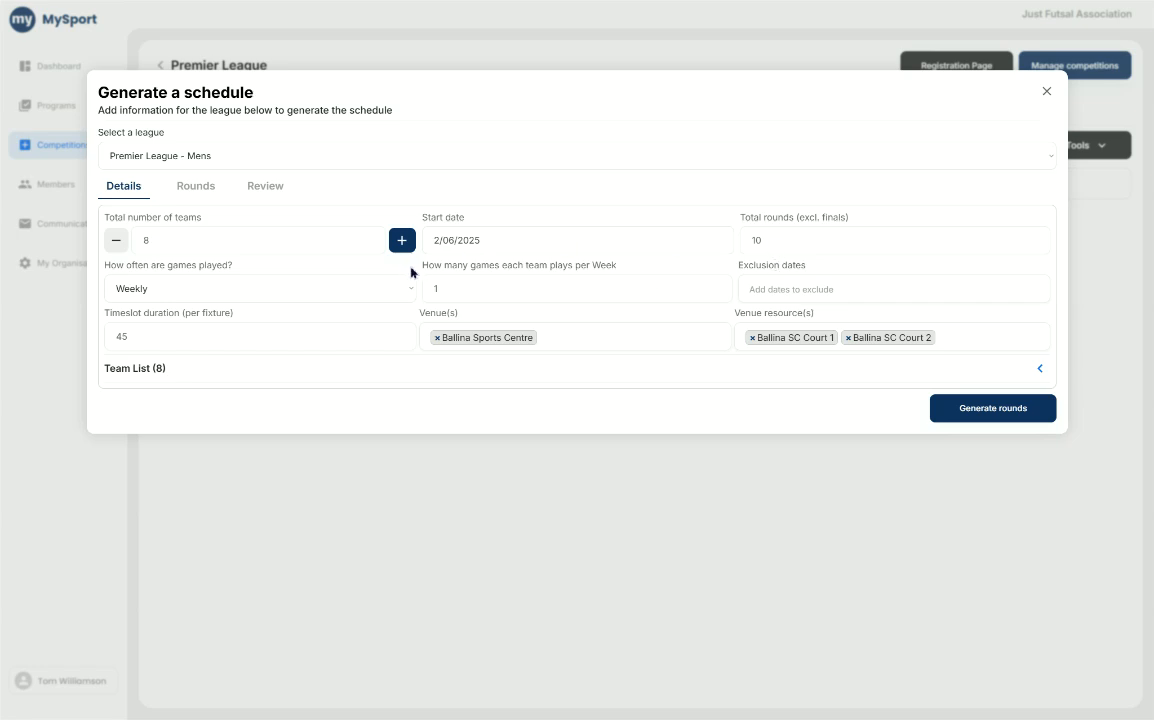
- Generate the rounds from the entered details and delete Round 11
click(995, 409)
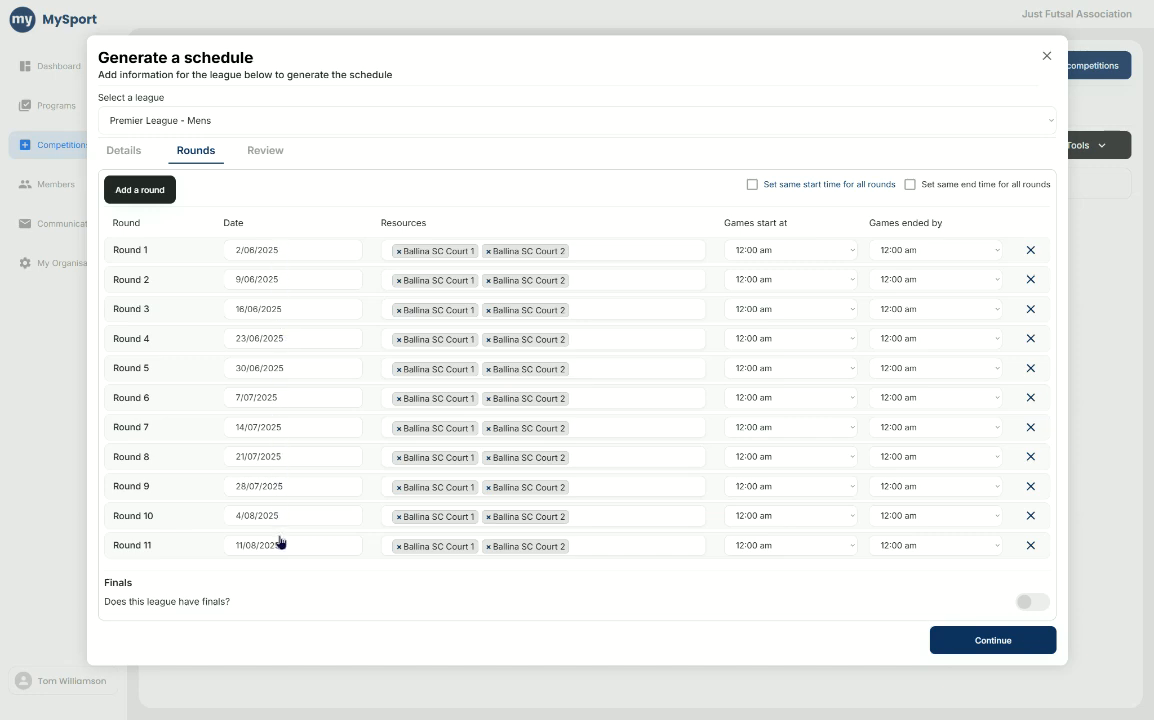
click(1032, 546)
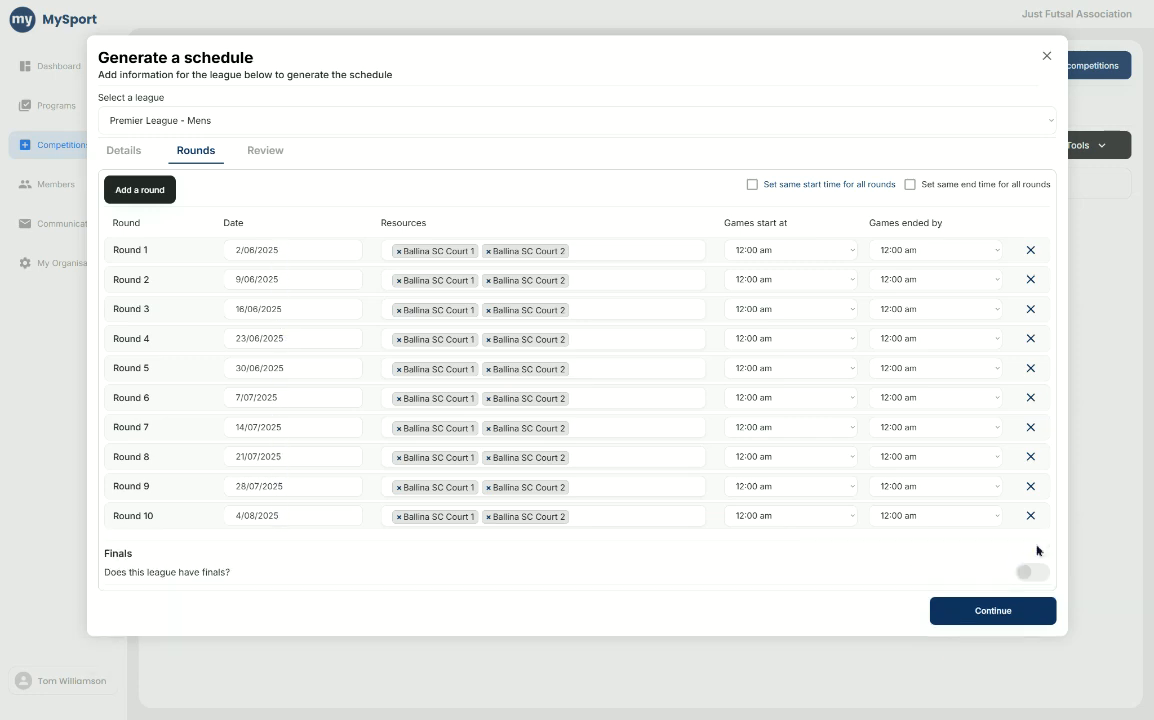
- Set the games start time for Round 1 to 5:30 pm
click(789, 252)
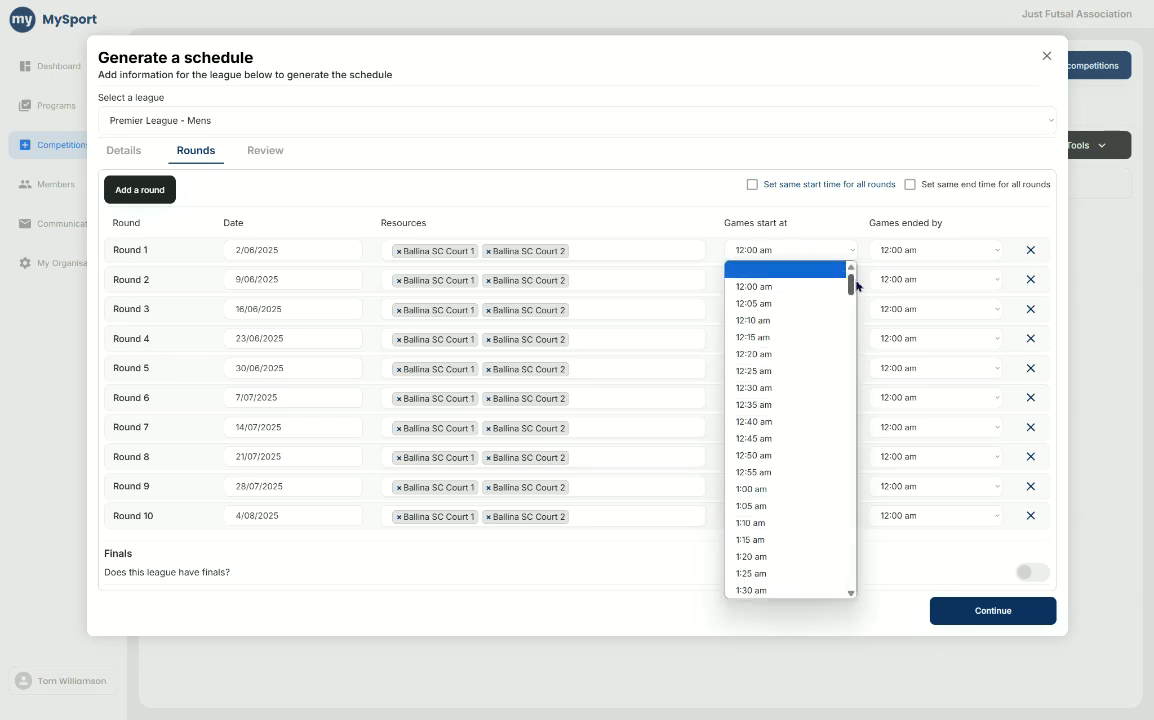
drag(853, 288, 855, 505)
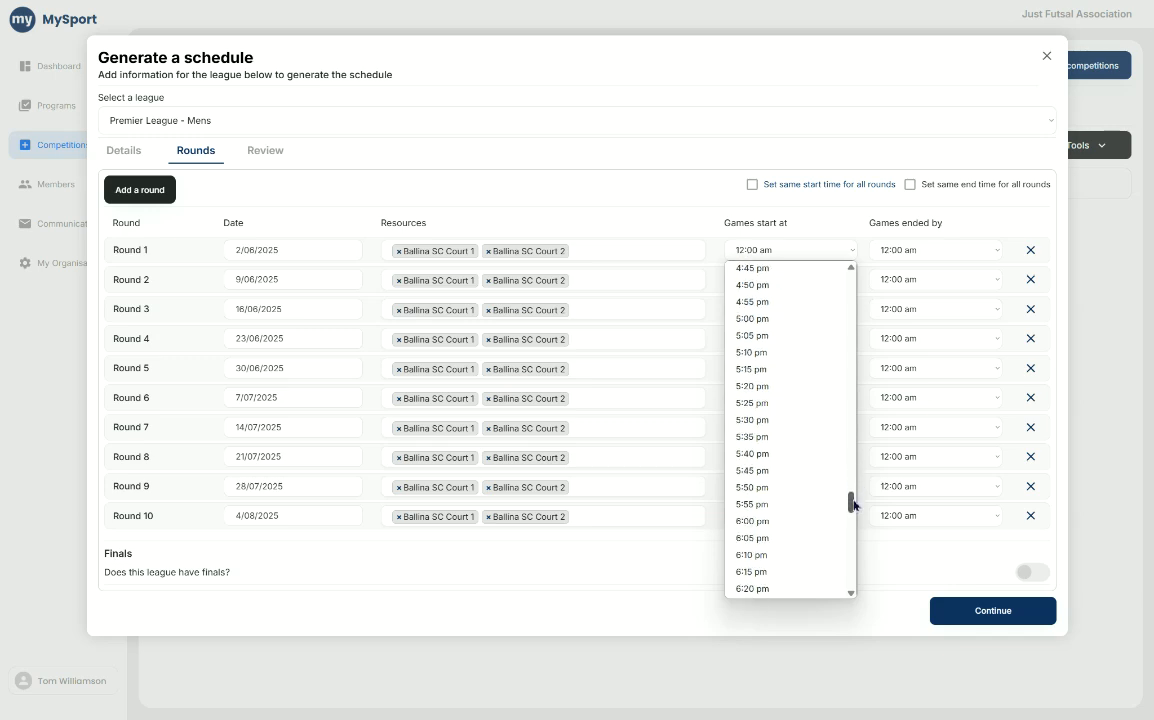
click(780, 420)
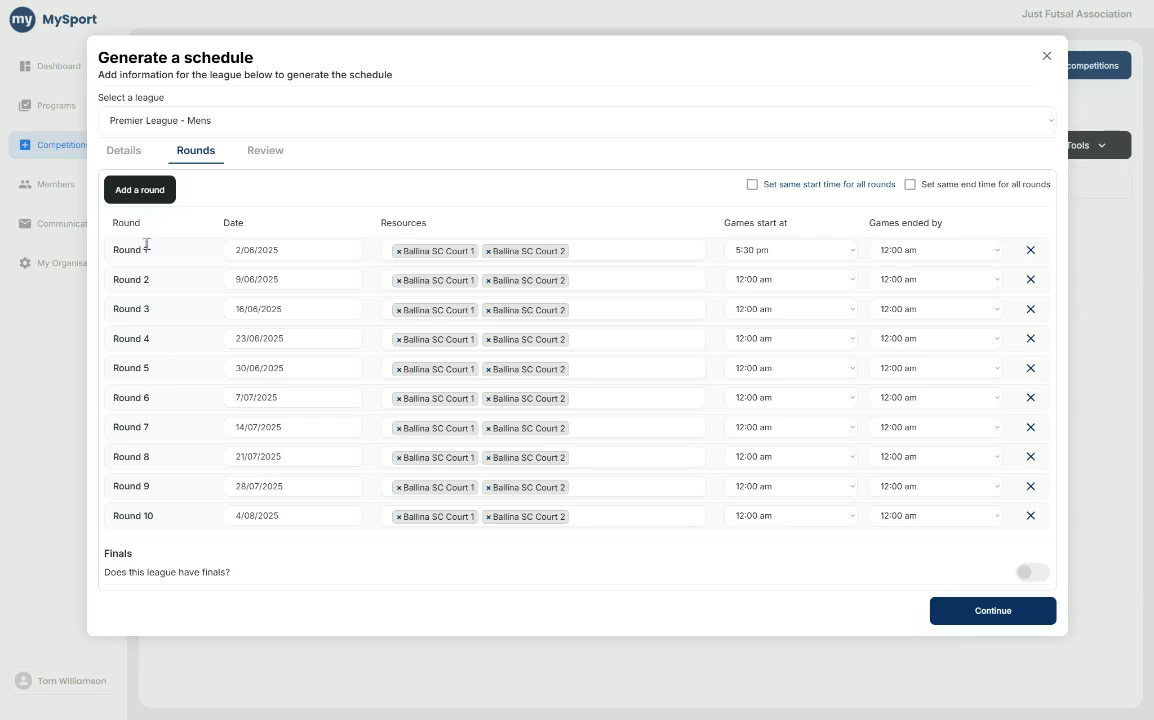
- Set the games end time for Round 1 to 7:30 pm and apply the same start and end times to all rounds
click(905, 252)
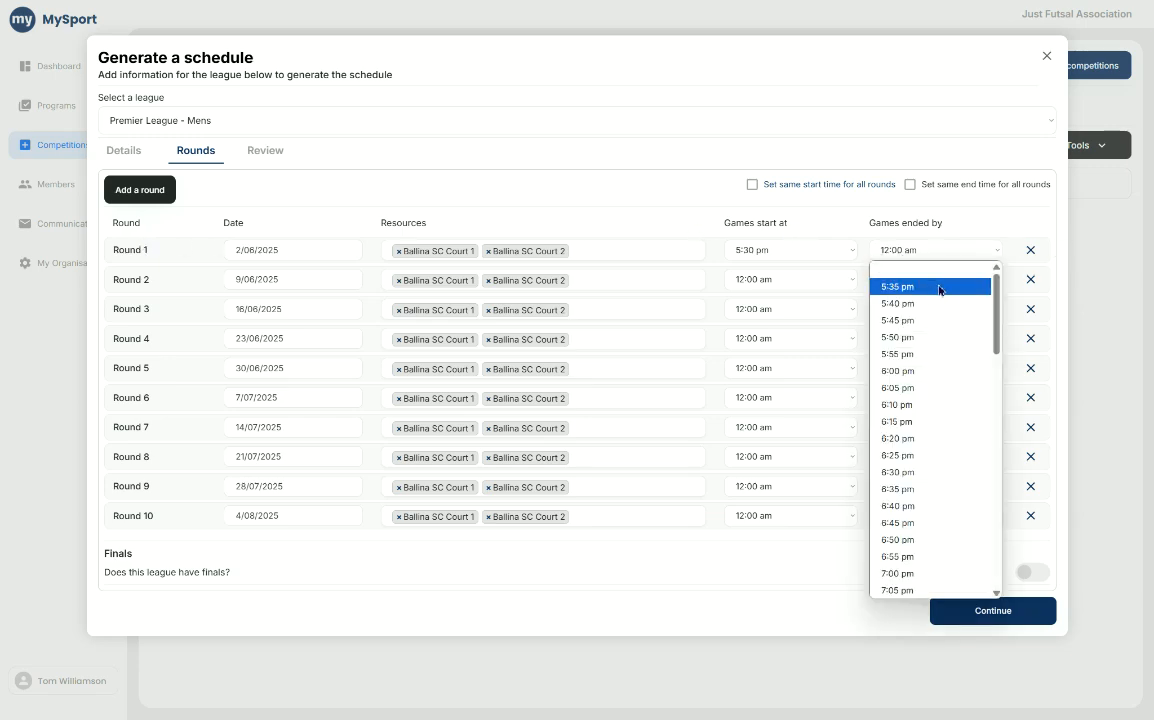
drag(995, 321, 995, 376)
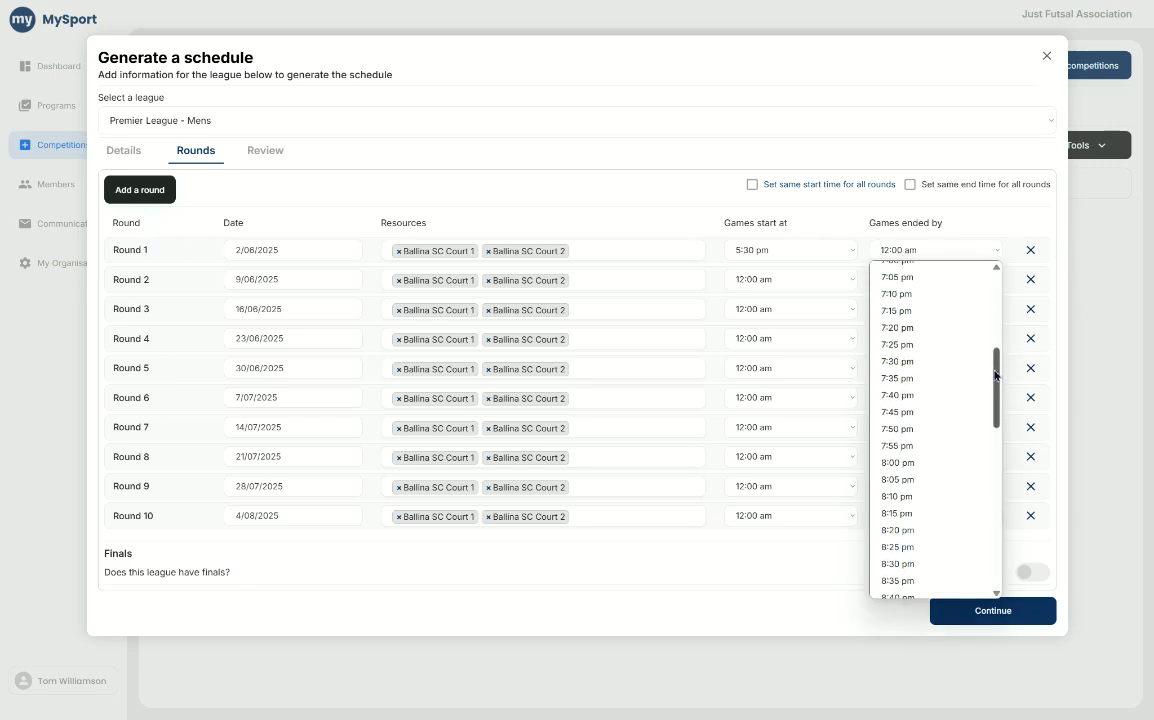
click(930, 362)
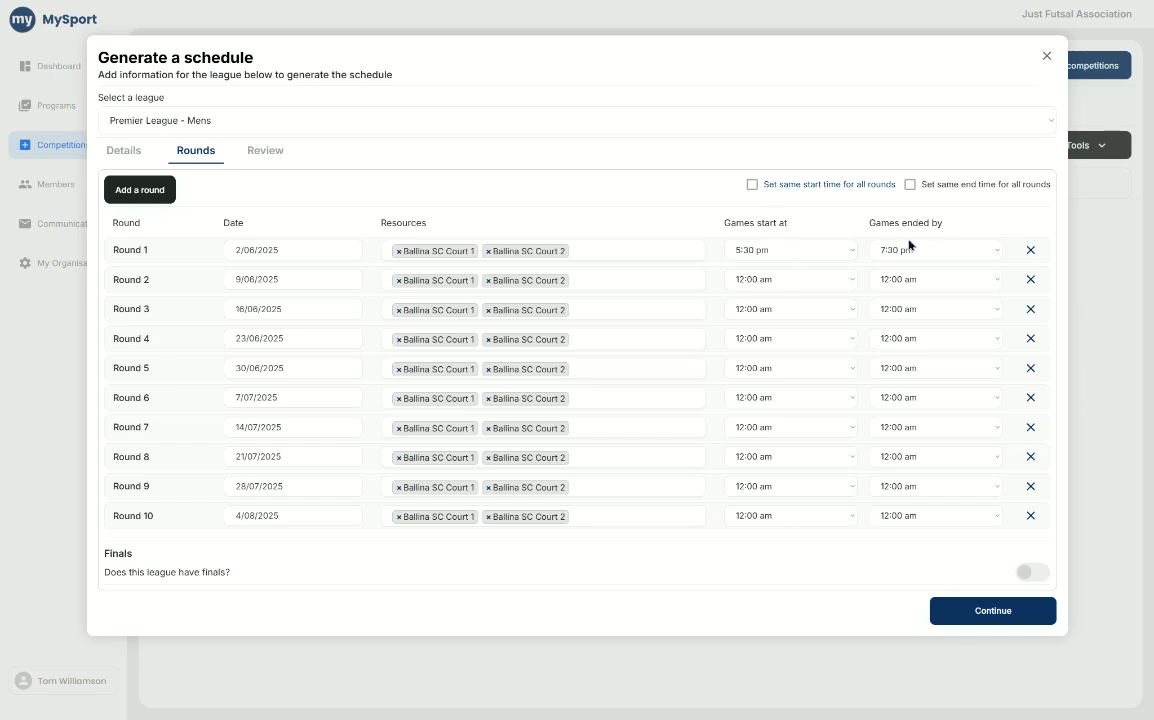
click(751, 186)
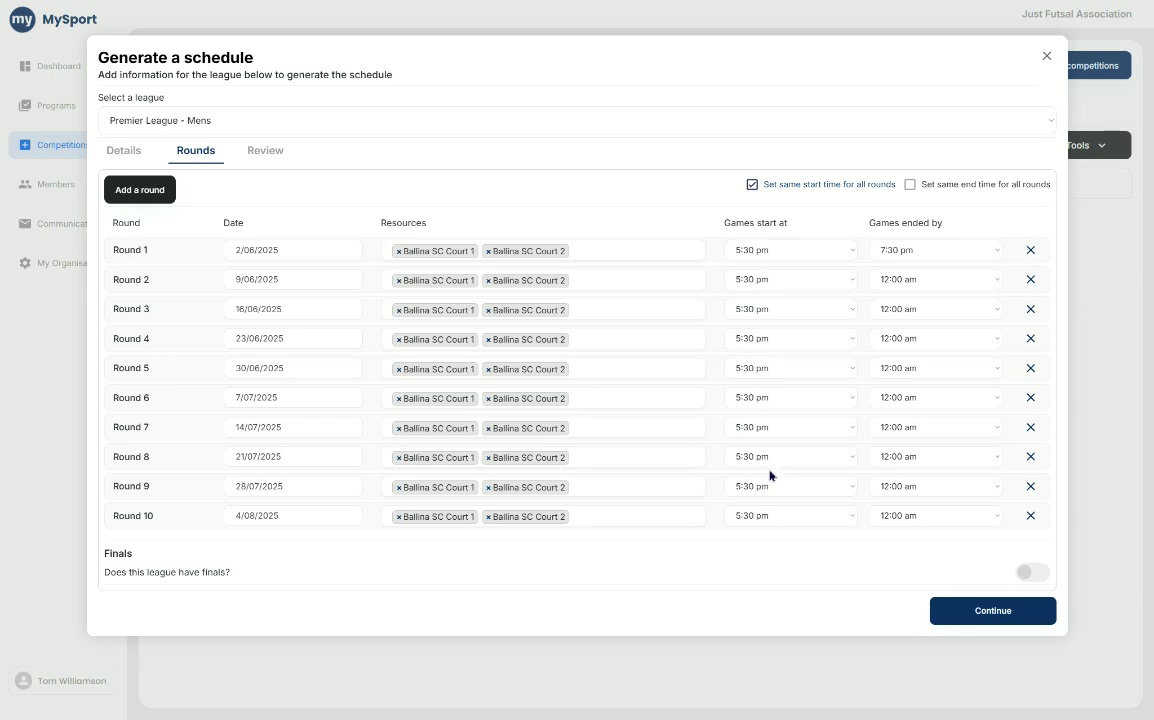
click(910, 186)
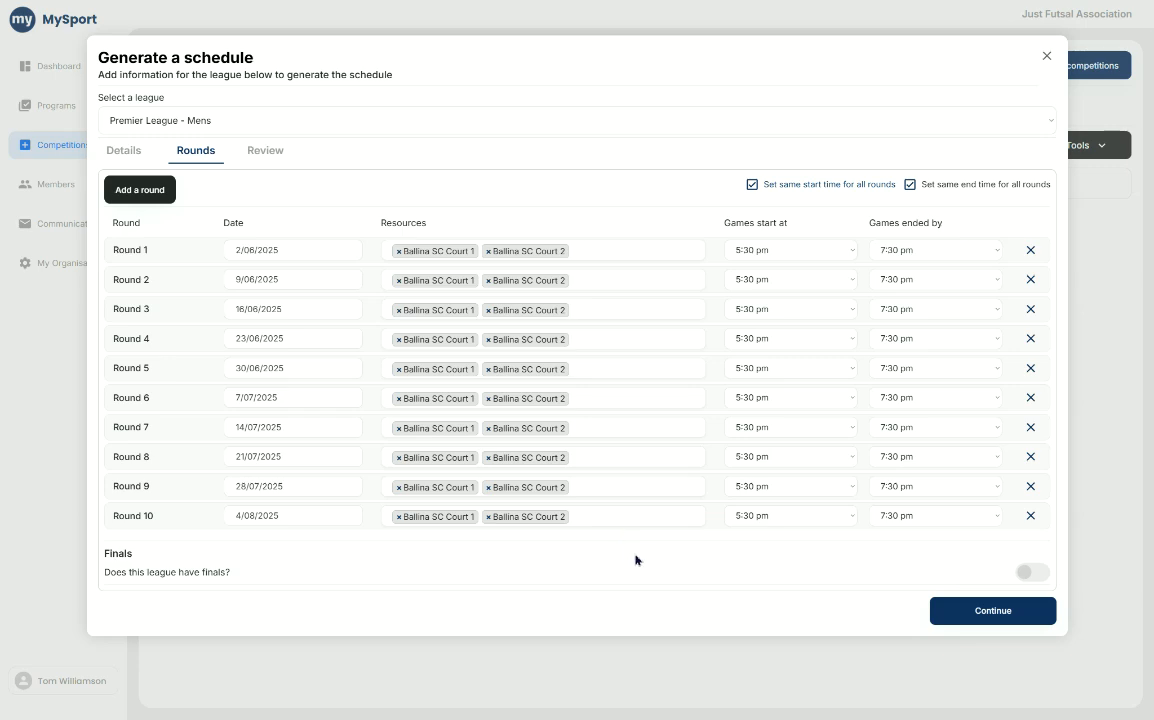
- Enable finals for the league with 4 teams progressing and a Semi Finals structure
click(1030, 573)
click(1030, 586)
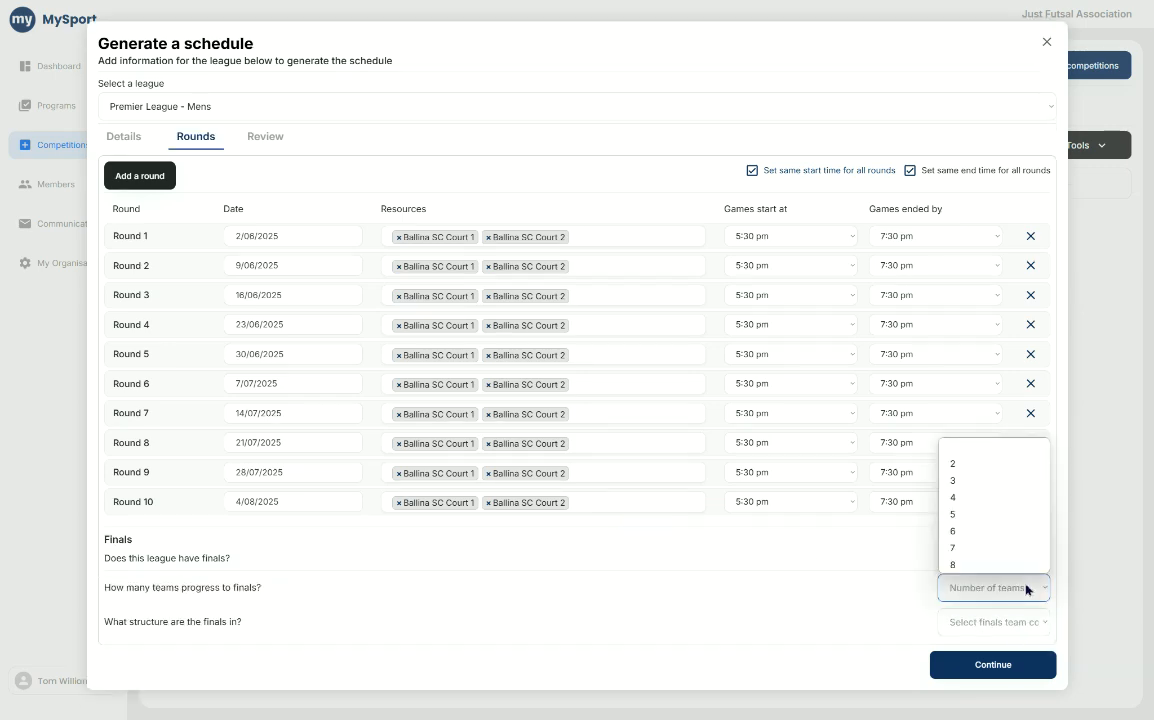
click(1010, 508)
click(968, 624)
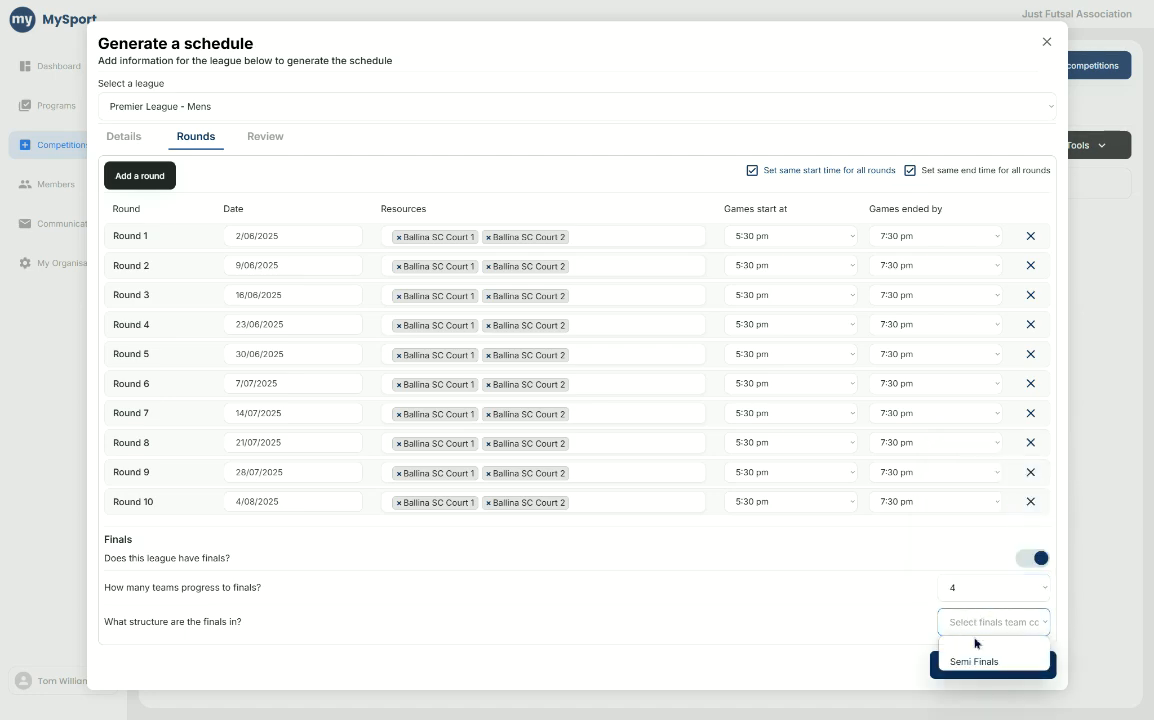
click(975, 661)
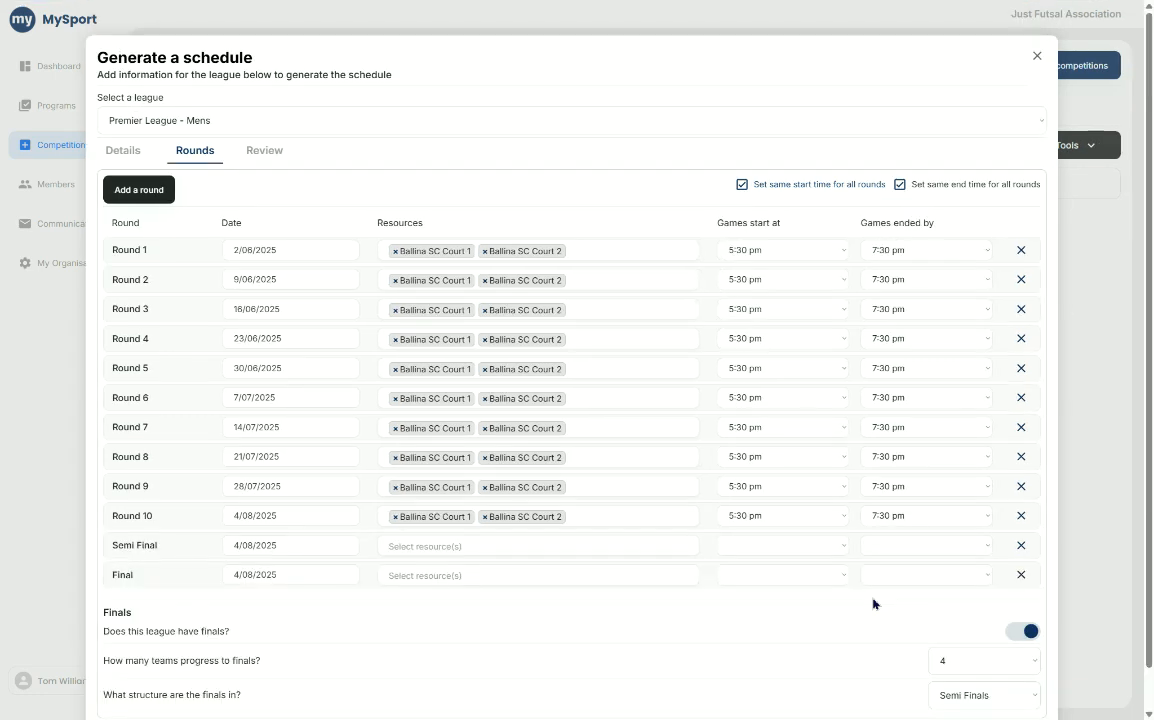
- Check the resource and time options offered for the Semi Final and Final rounds
click(536, 548)
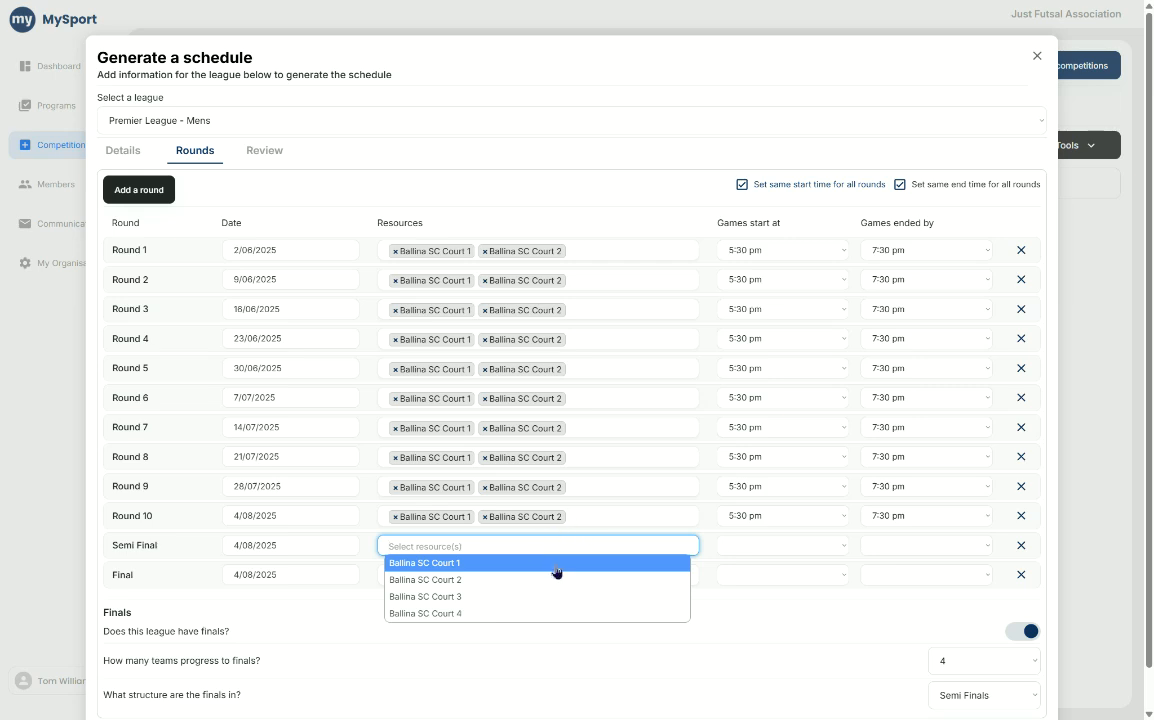
click(747, 551)
click(877, 551)
click(780, 575)
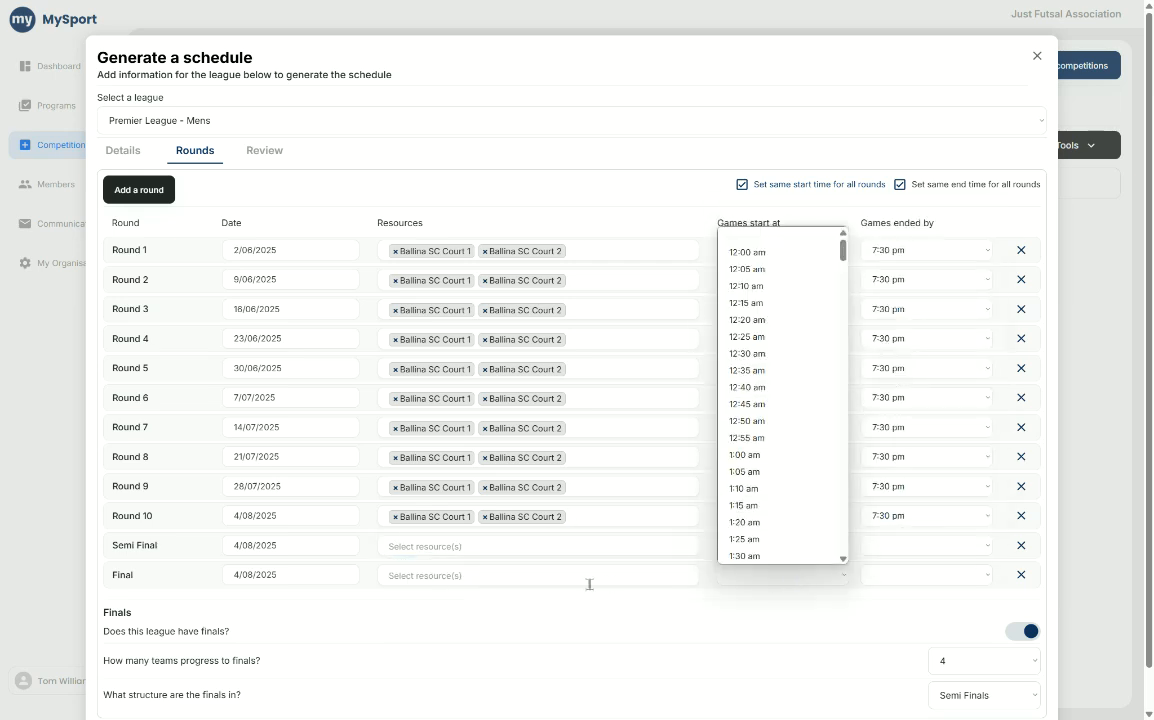
click(262, 578)
- Delete the Final and Semi Final rounds and turn off finals for the league
click(1021, 546)
click(1021, 546)
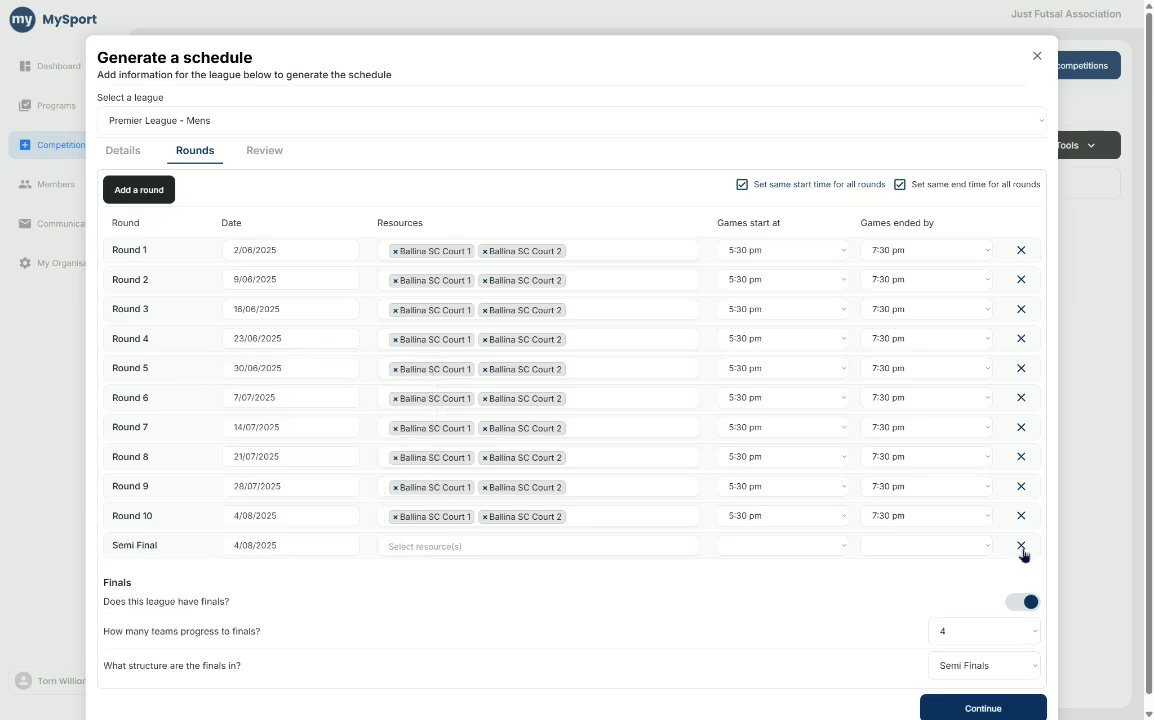
click(1022, 550)
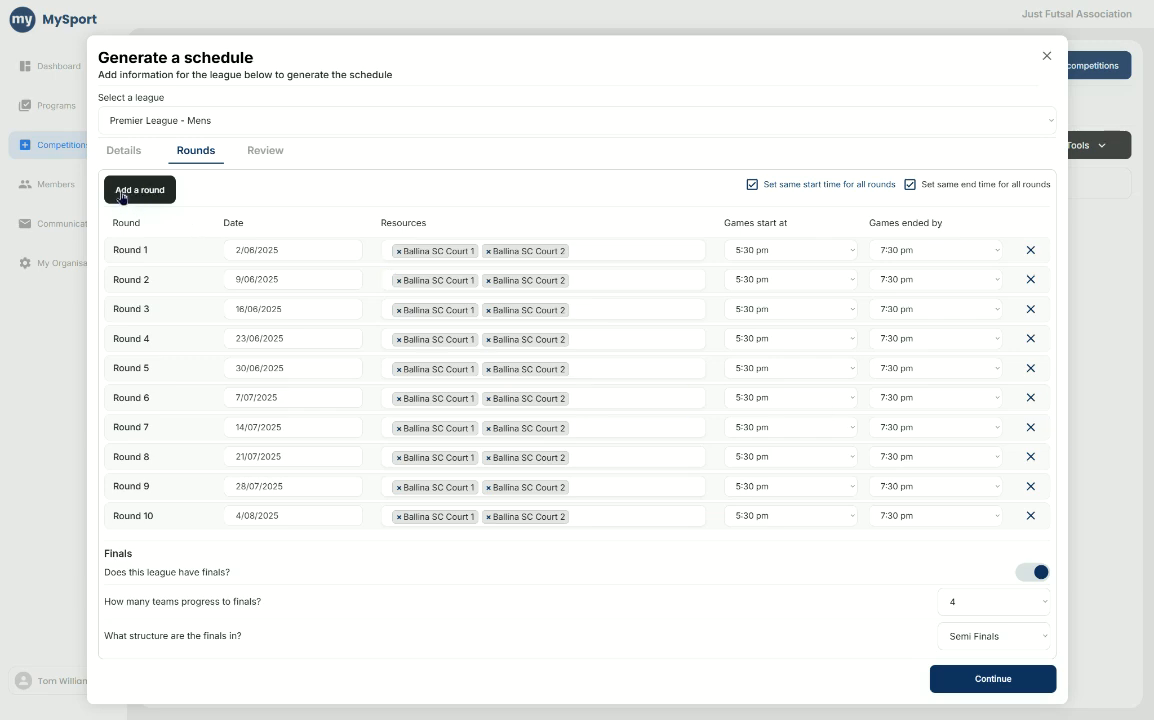
double_click(128, 512)
click(127, 513)
click(1030, 575)
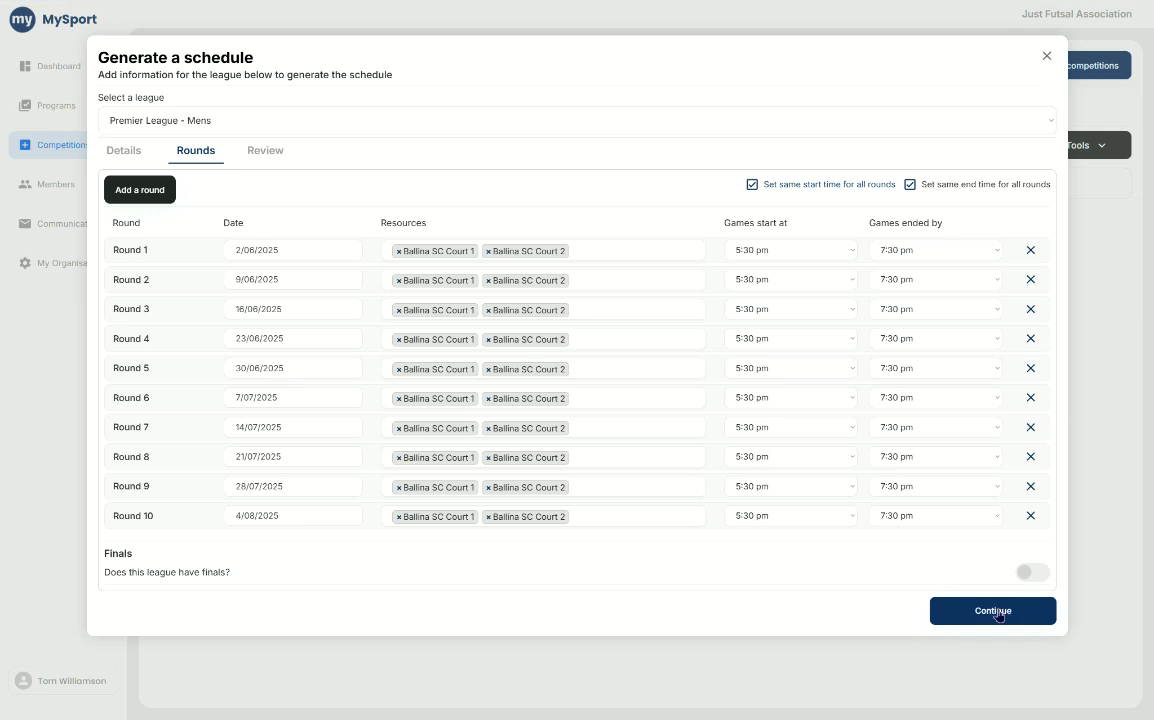
- Proceed to the timeslot review, check all rounds through Round 10, and confirm them to generate the league schedule
click(996, 611)
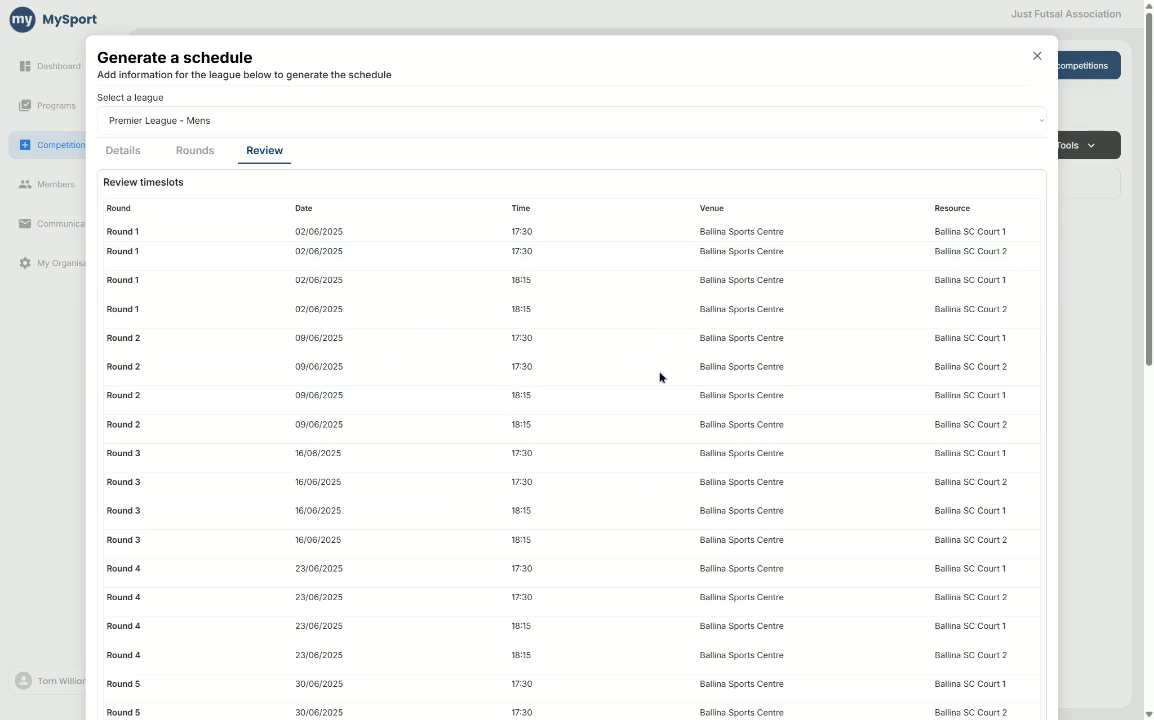
scroll(662, 516, down, 7)
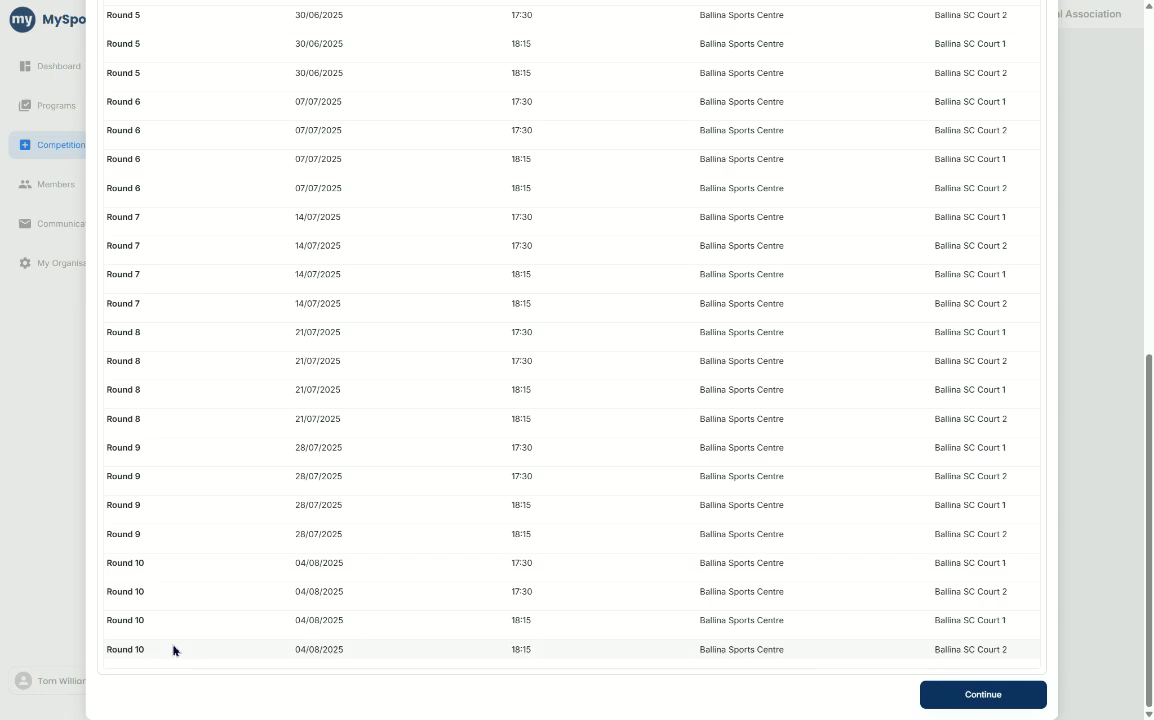
click(975, 693)
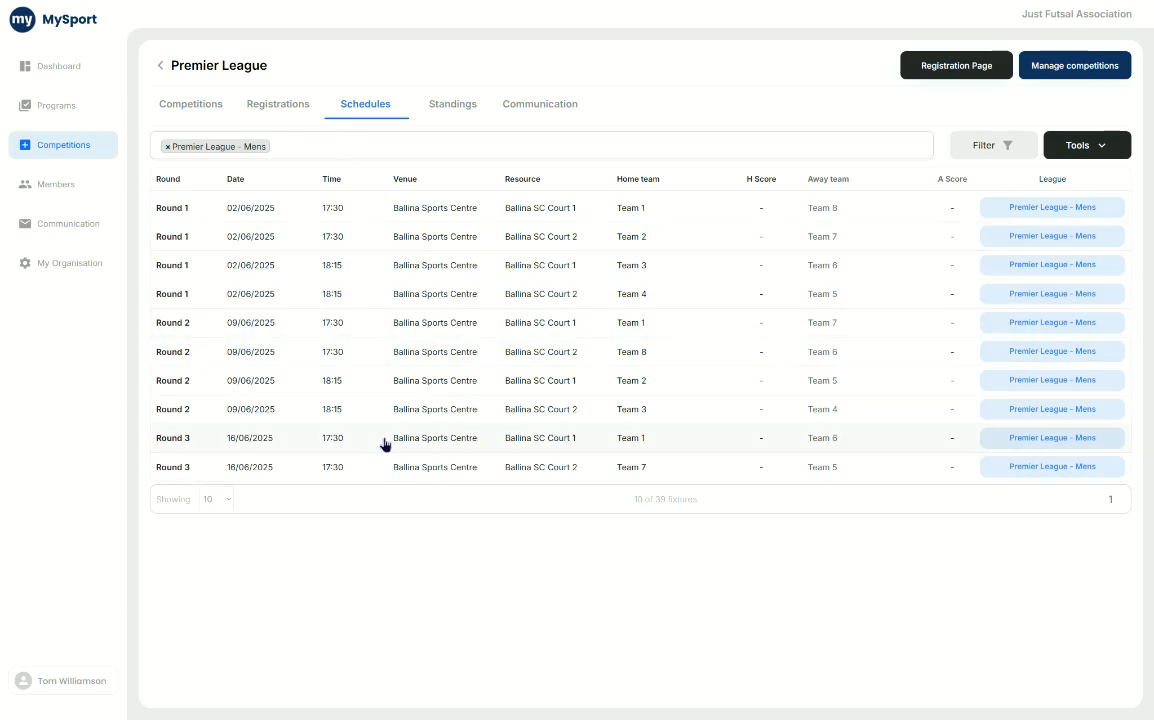
- Show 50 fixtures per page and look through the whole Premier League - Mens schedule
click(215, 500)
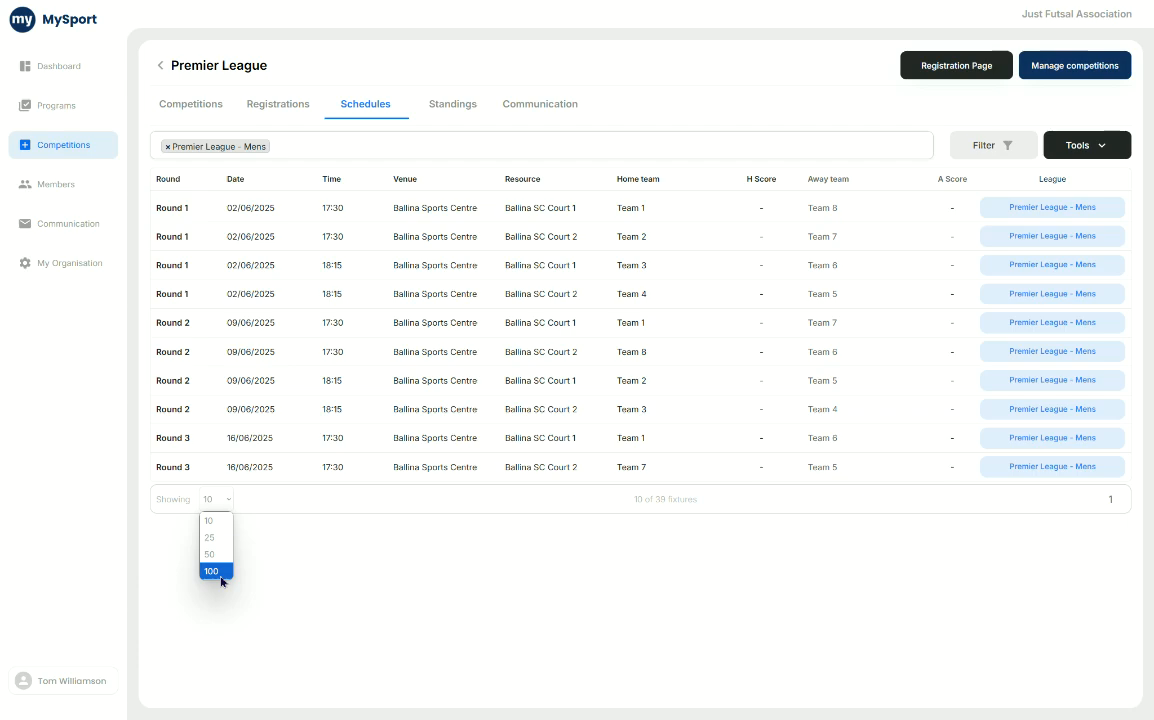
click(222, 555)
click(219, 495)
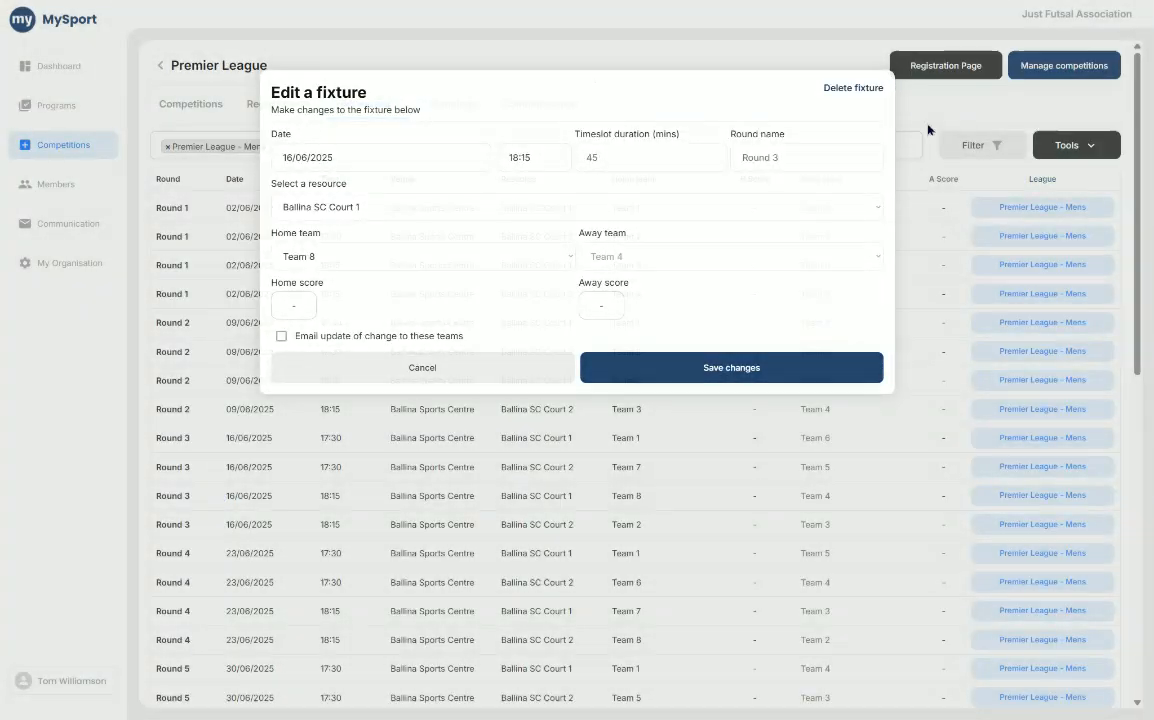
click(928, 129)
scroll(468, 285, down, 10)
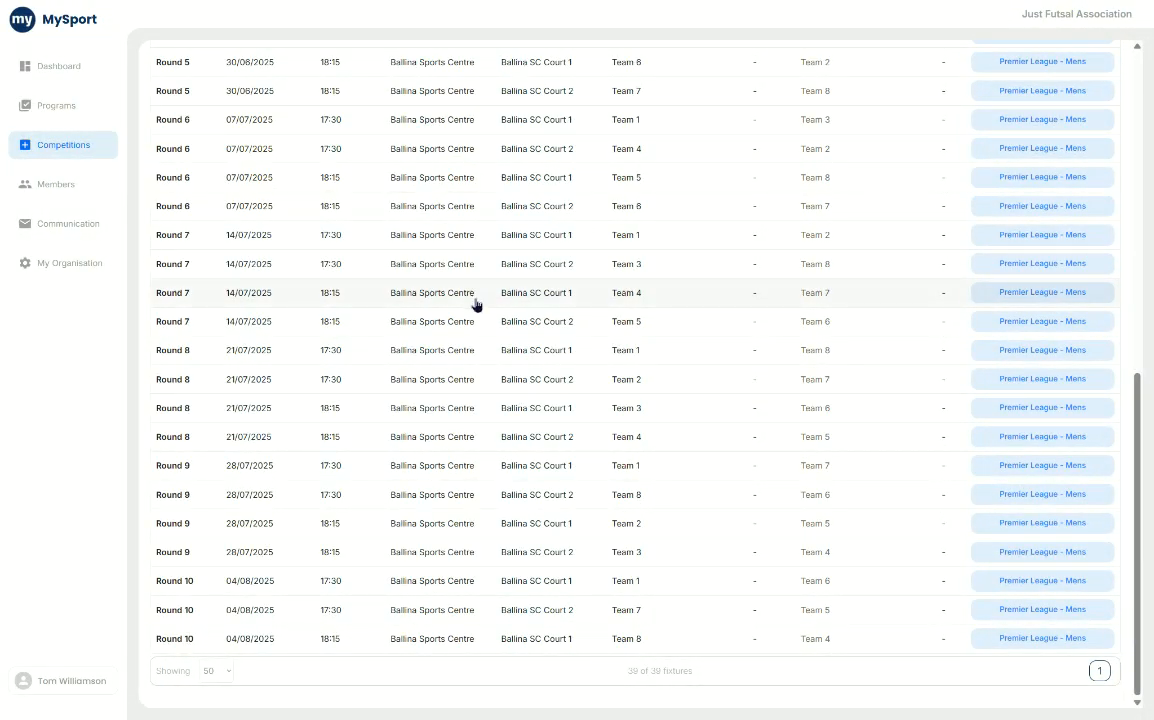
scroll(484, 397, up, 6)
scroll(484, 397, up, 2)
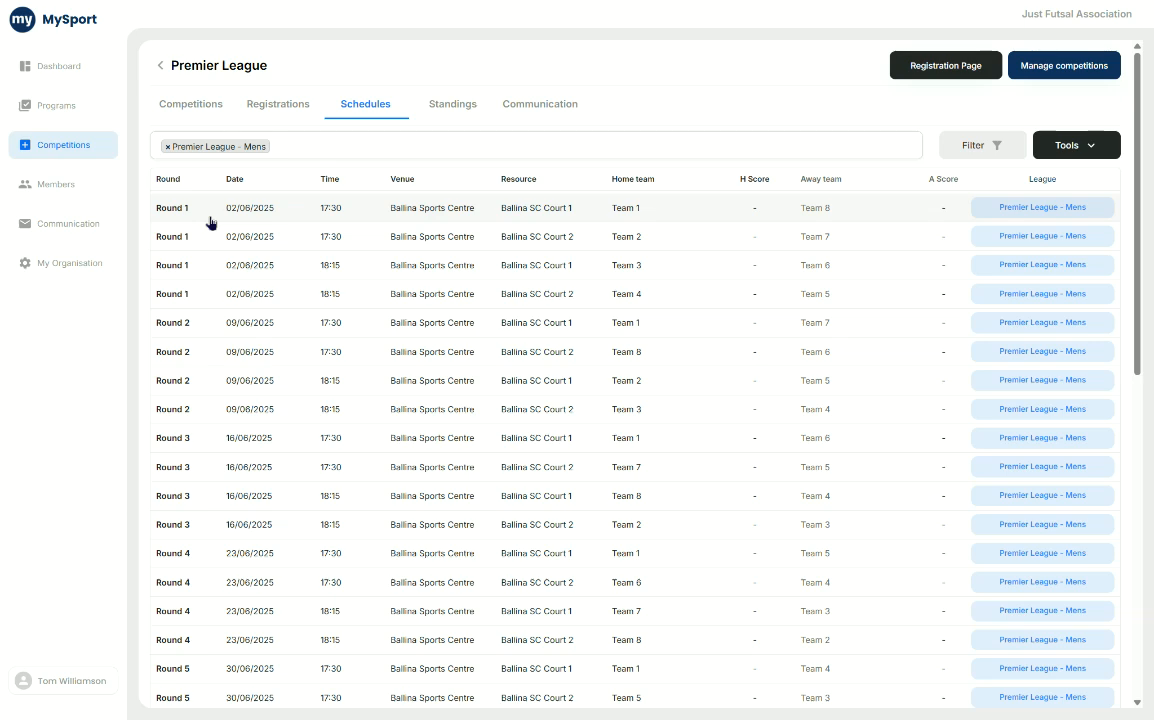
- Open the Round 1 fixture between Team 1 and Team 8, examine its home and away team options, and close it without saving
click(340, 210)
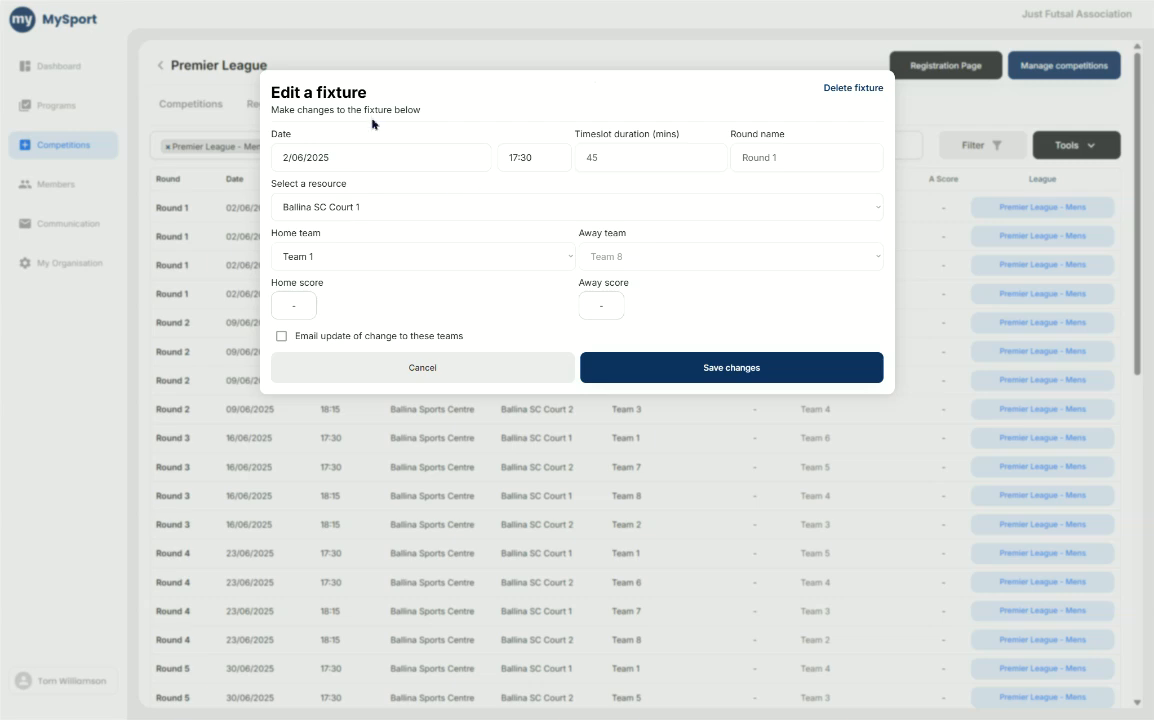
click(341, 260)
click(621, 269)
click(631, 268)
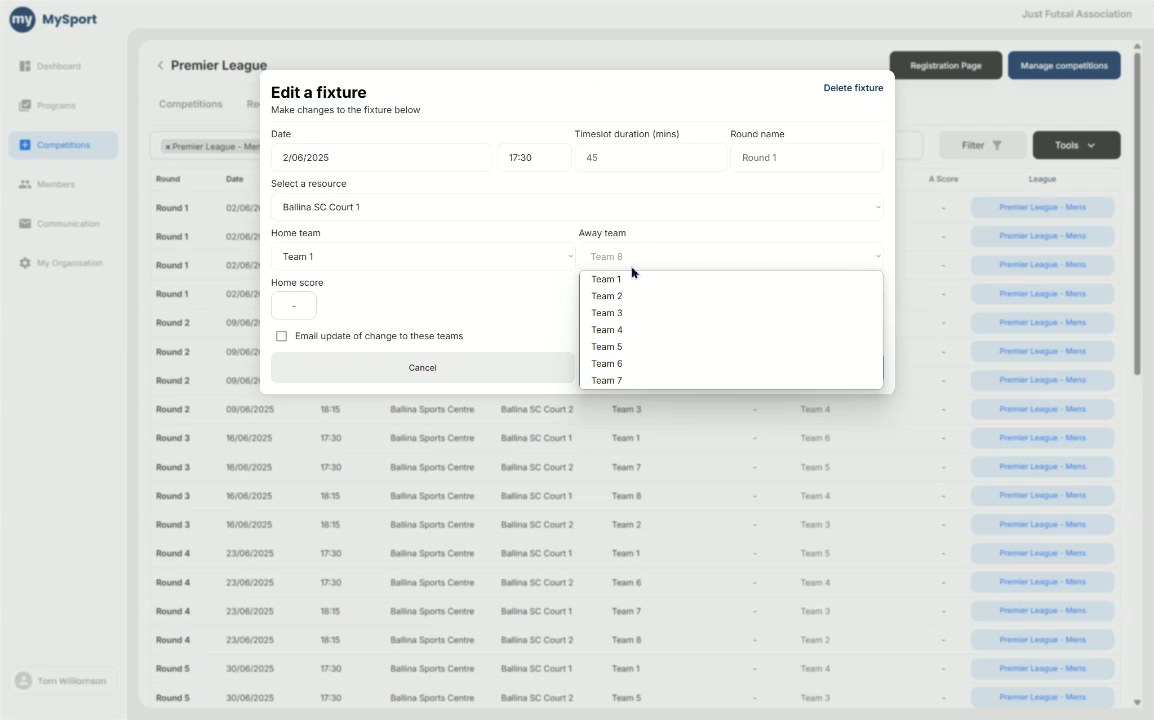
click(511, 298)
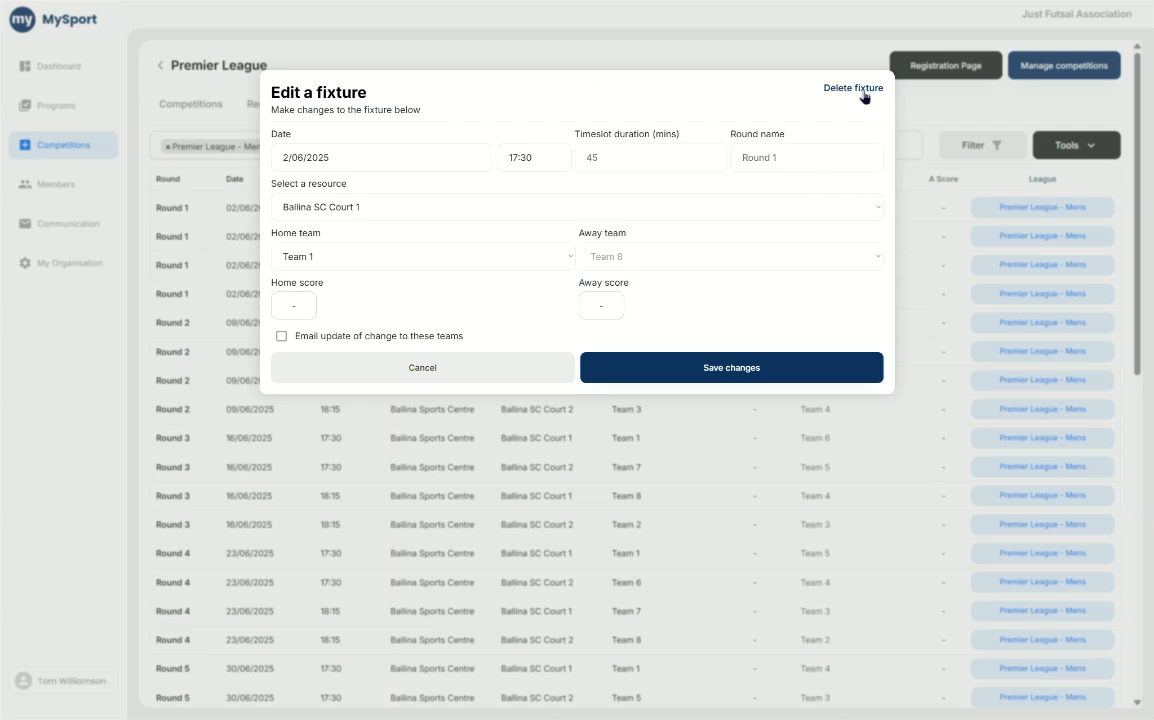
click(595, 65)
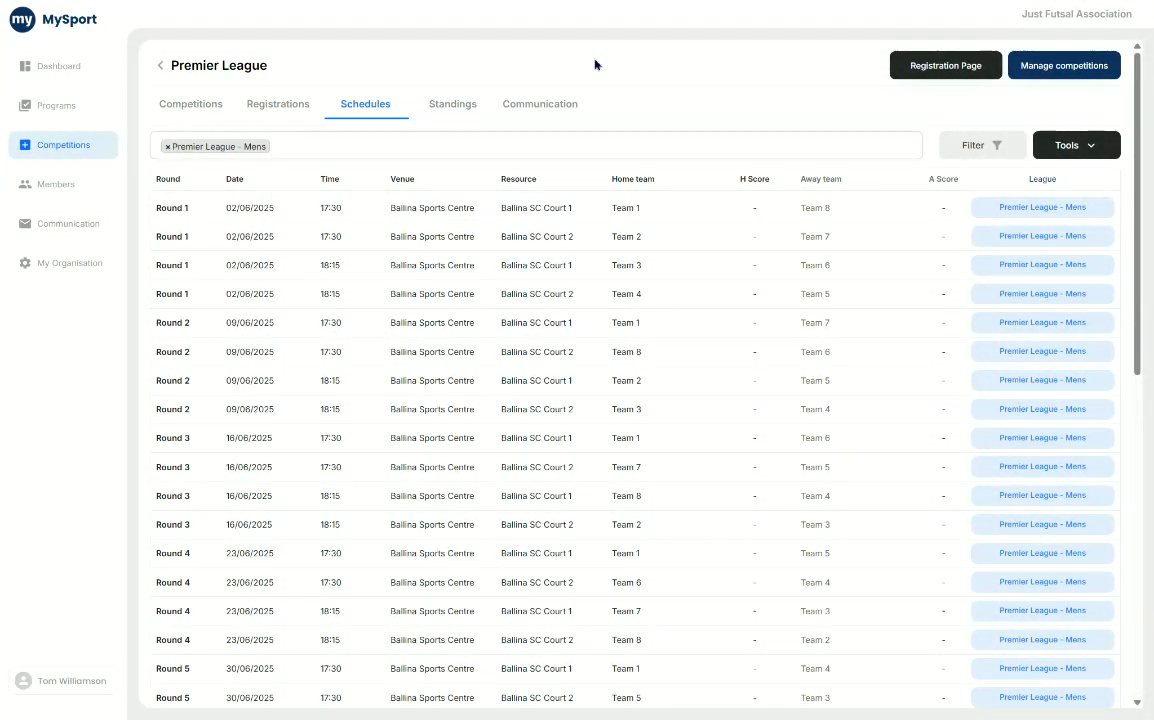